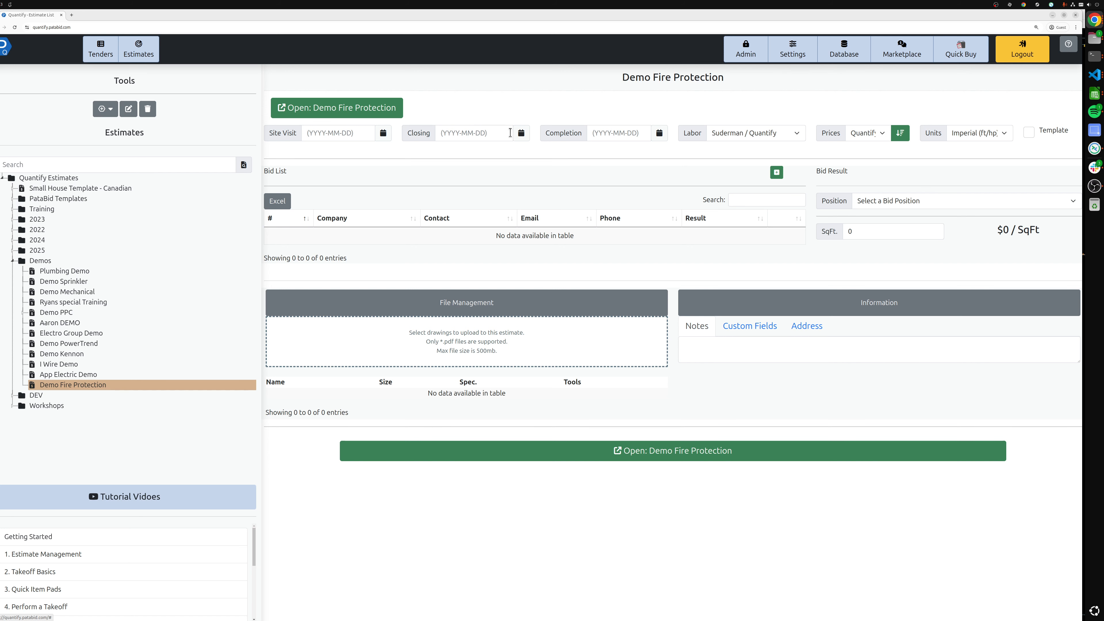
Set the estimate's closing date to 2025-01-31
click(521, 135)
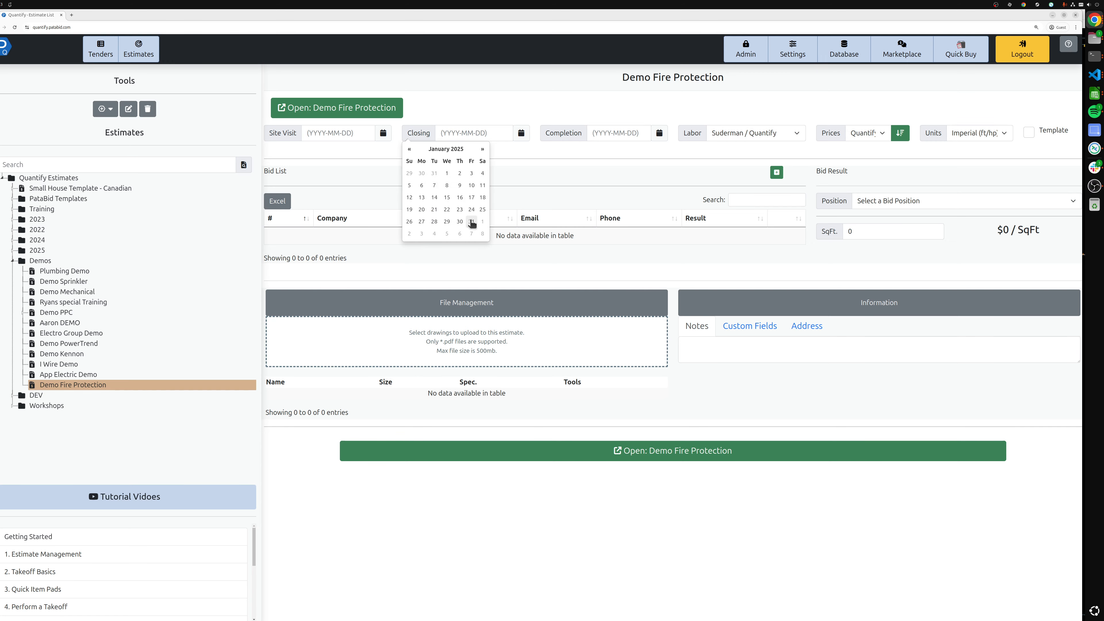
click(471, 222)
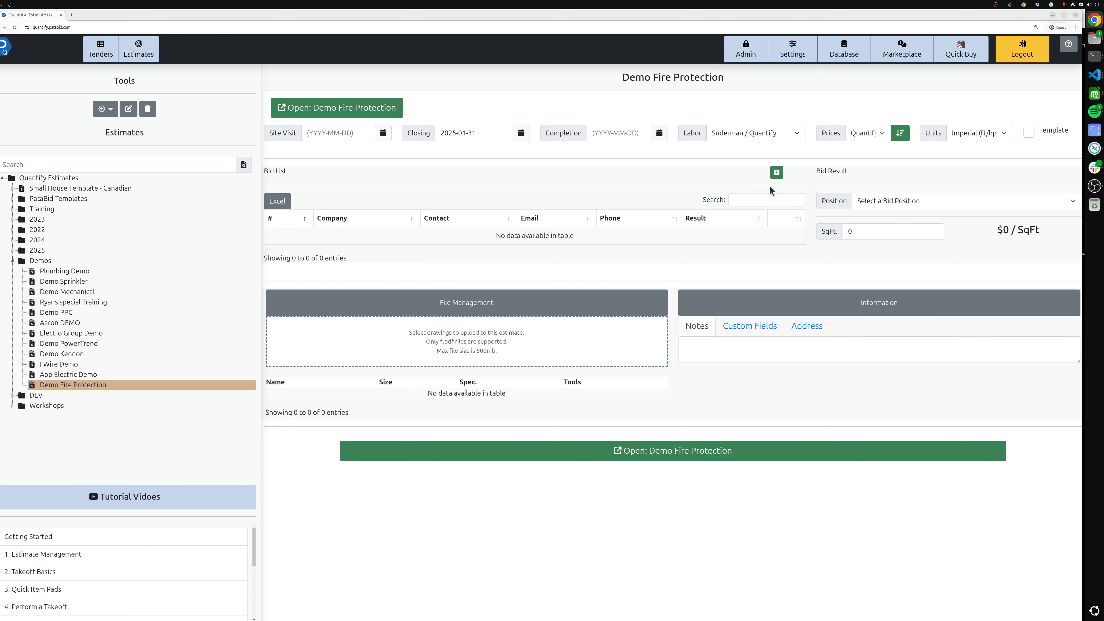
click(777, 173)
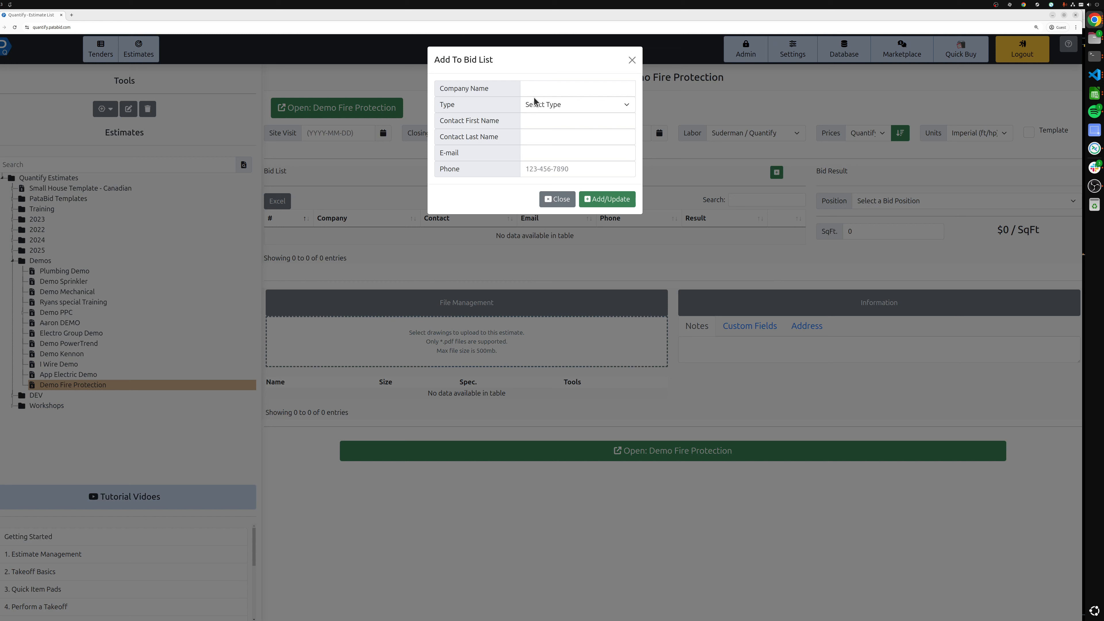
click(557, 198)
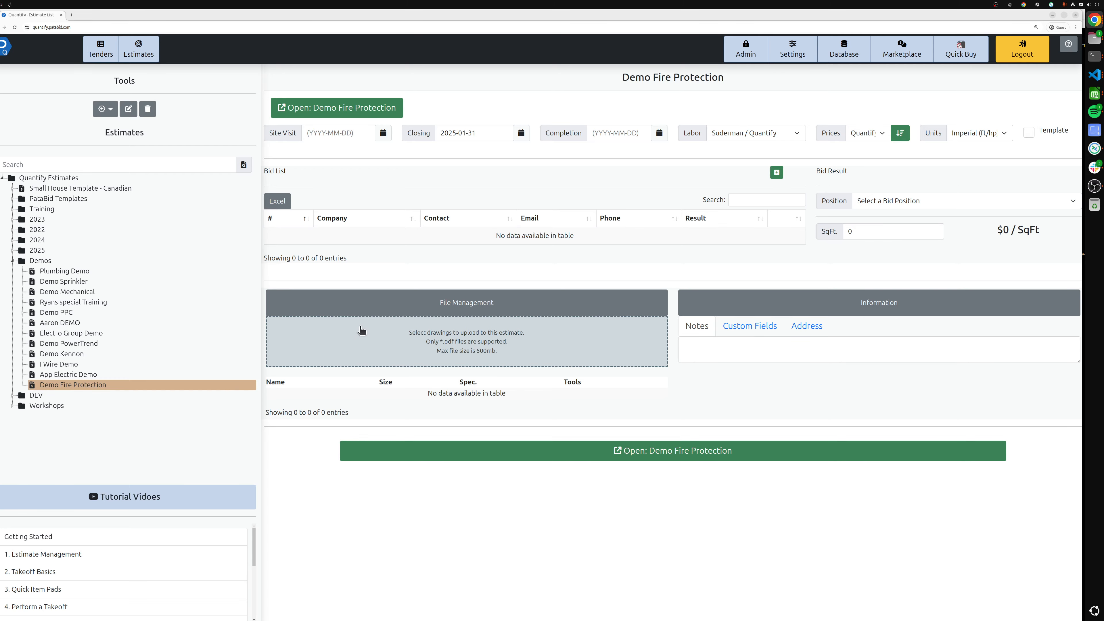
Upload the Fire Protection.pdf and Fire Protection - Arch.pdf drawings to the estimate
click(362, 329)
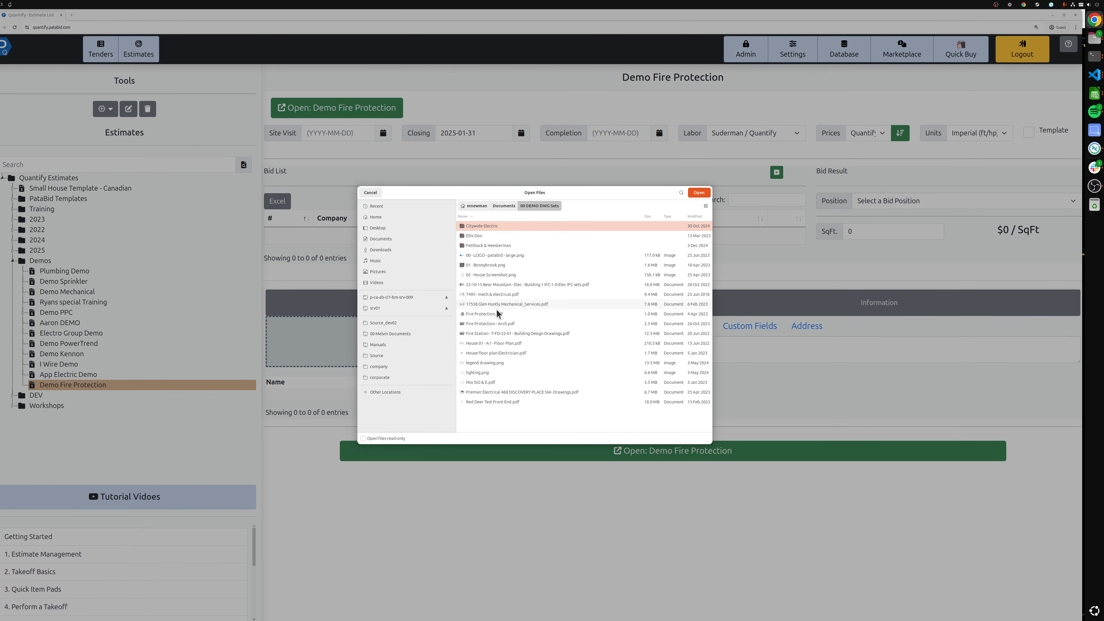
click(495, 324)
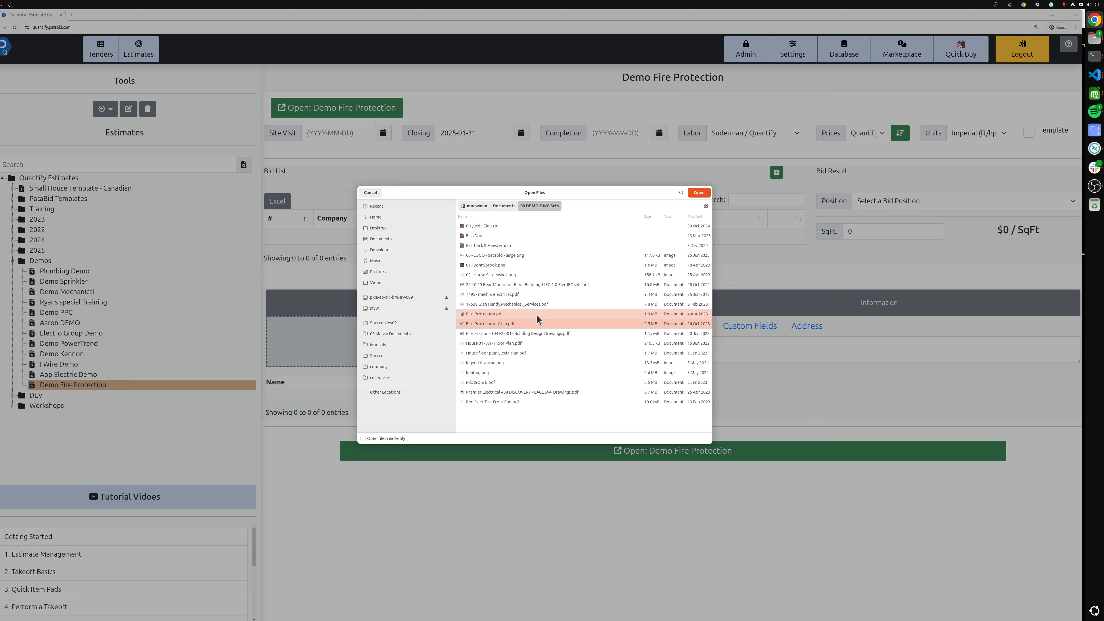
click(699, 192)
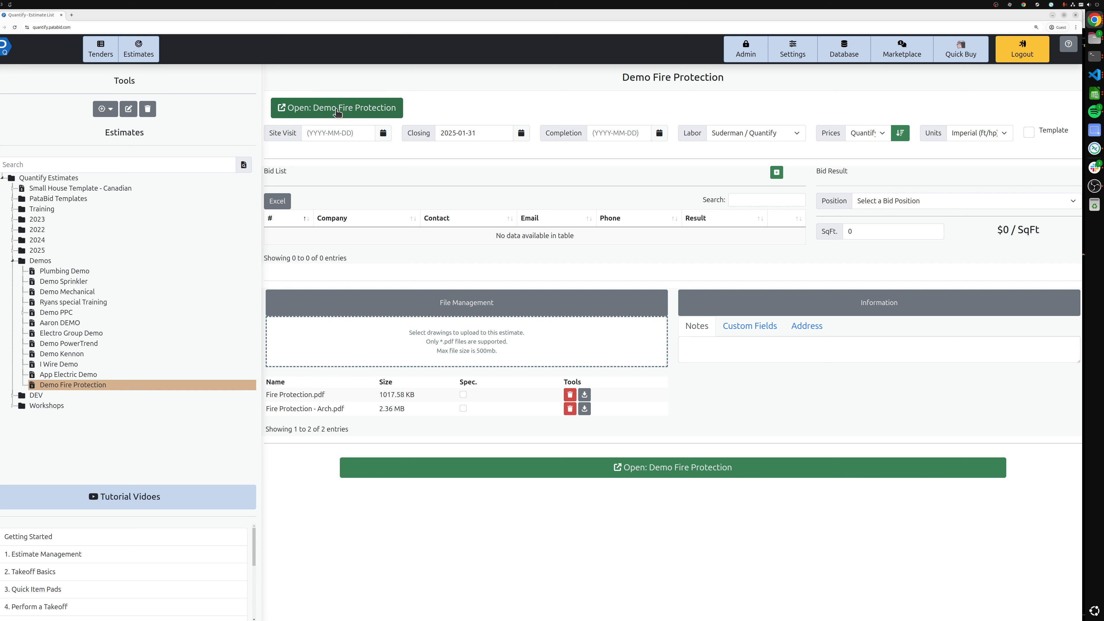
Open the Demo Fire Protection estimate for takeoff and display page 1 of Fire Protection.pdf
click(337, 109)
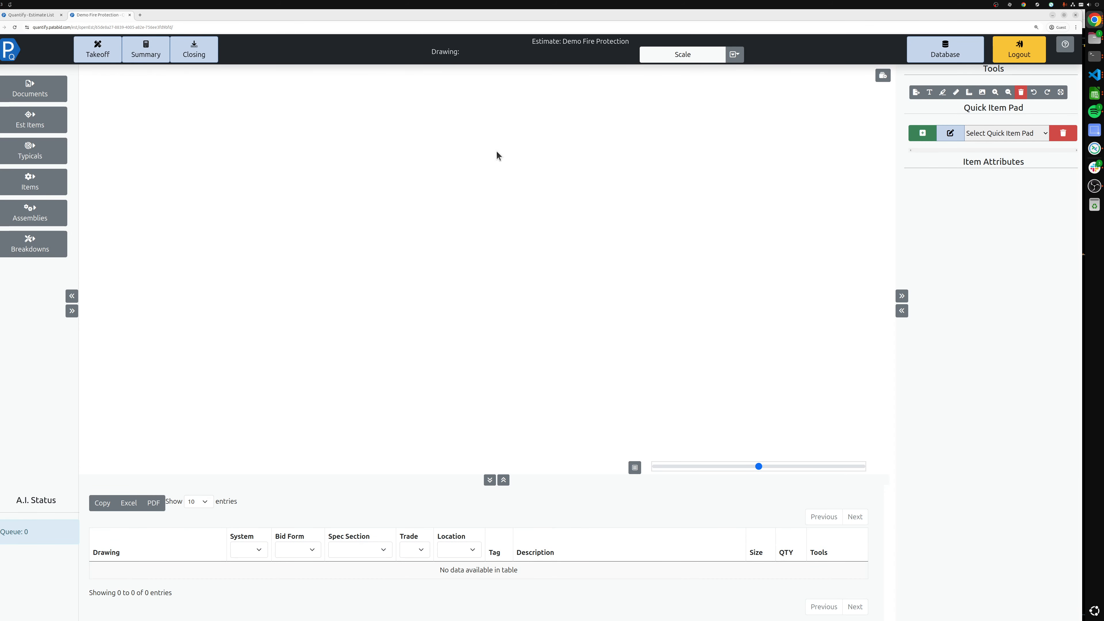
click(64, 96)
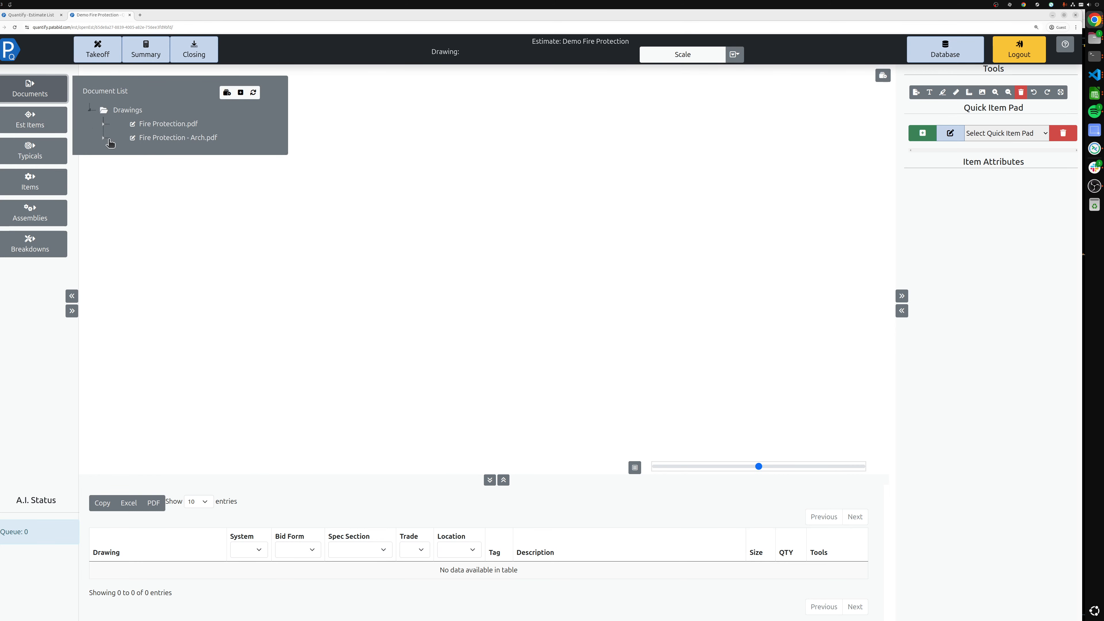
click(103, 123)
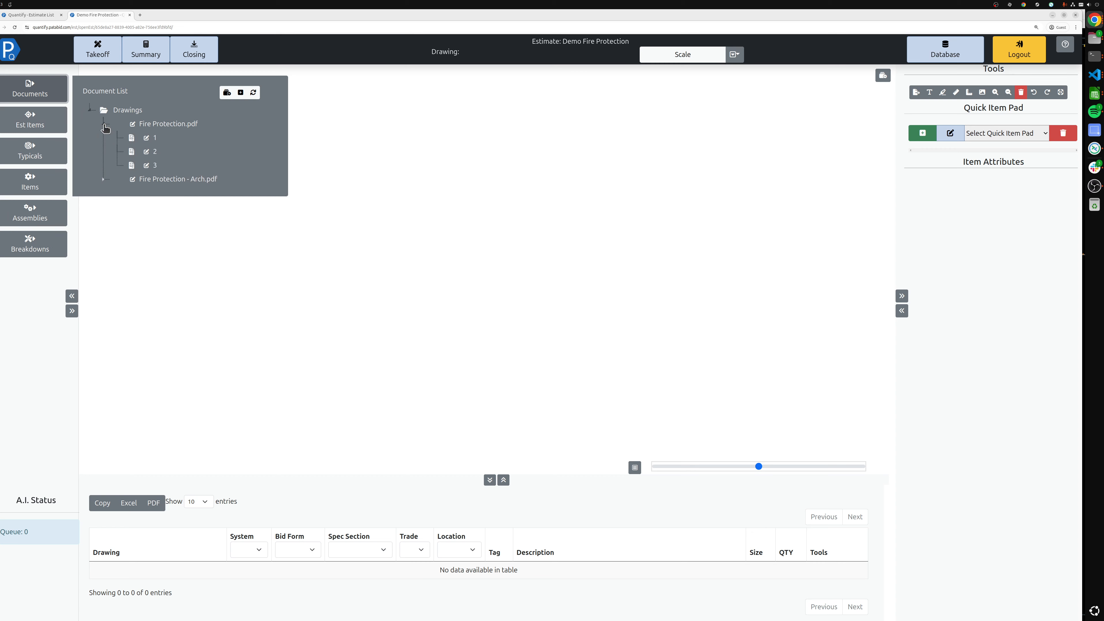
click(146, 138)
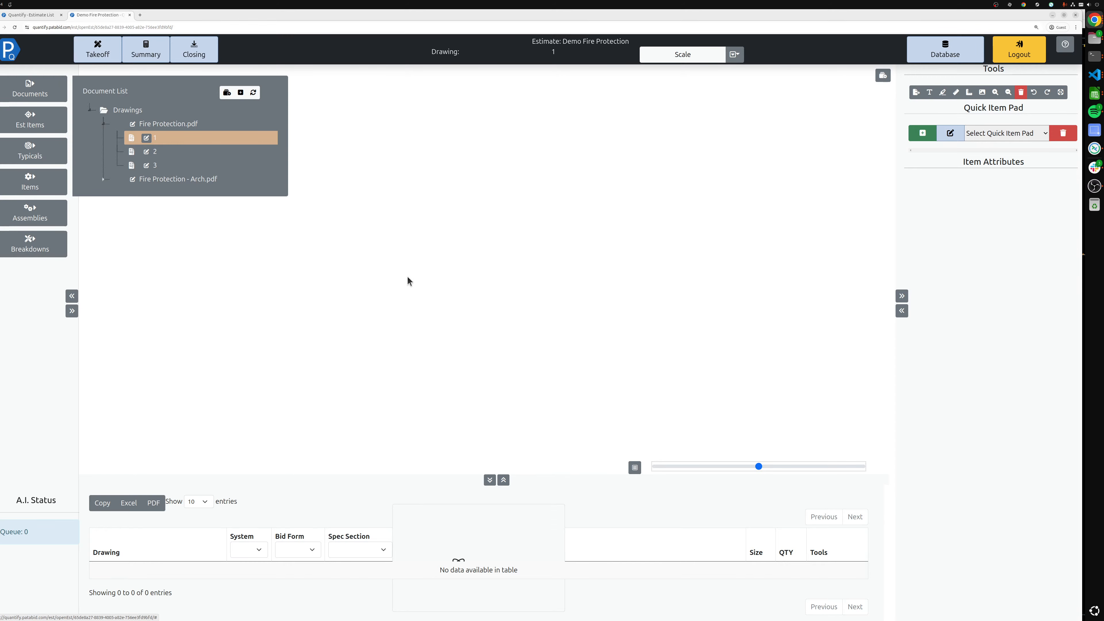
mouse_move(505, 153)
mouse_down()
mouse_move(458, 185)
mouse_move(375, 201)
mouse_up()
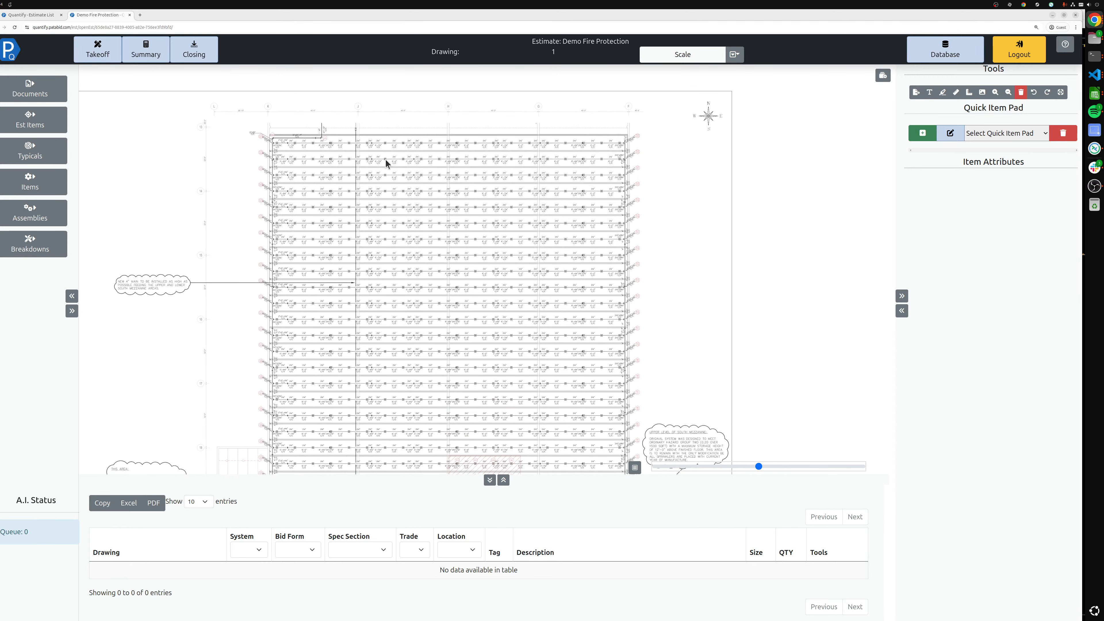
scroll(336, 131, up, 2)
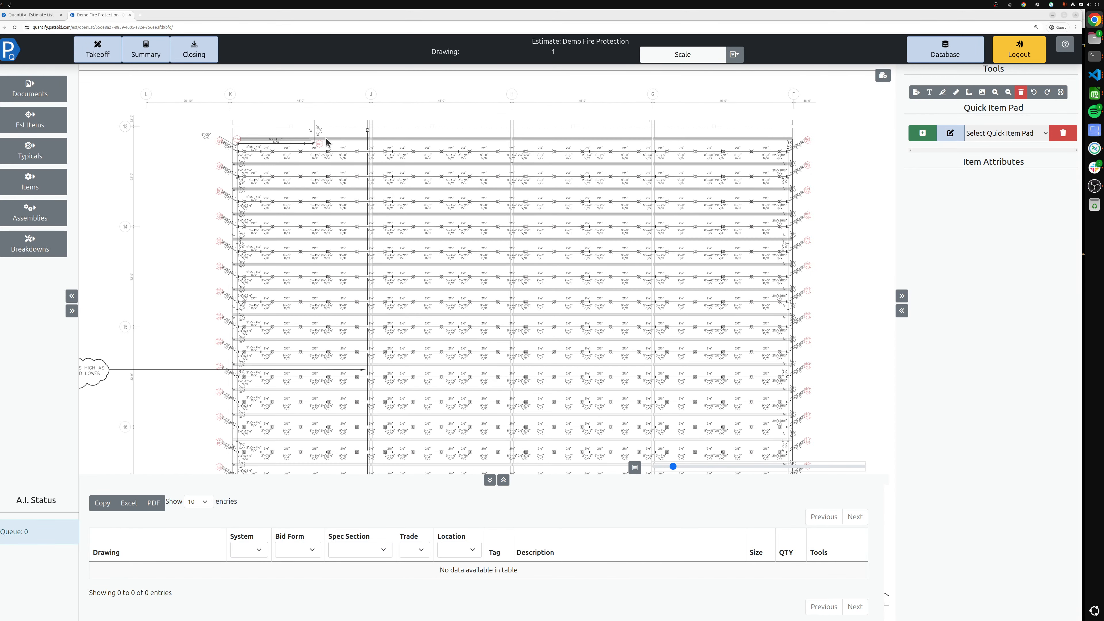
scroll(326, 142, up, 4)
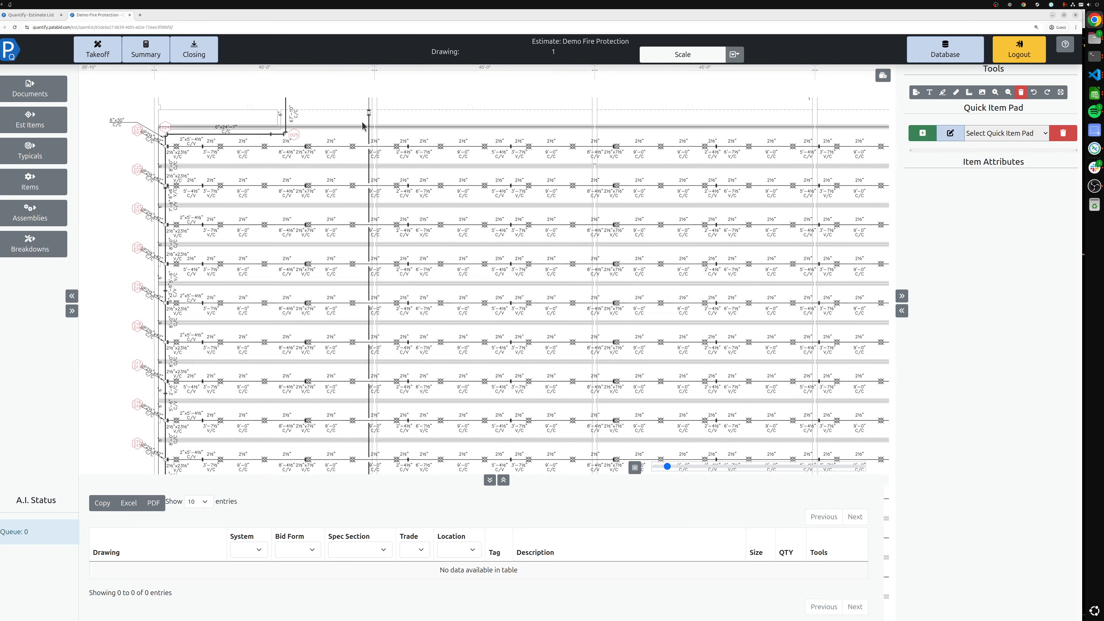
scroll(365, 139, down, 2)
scroll(560, 157, down, 2)
scroll(606, 159, up, 4)
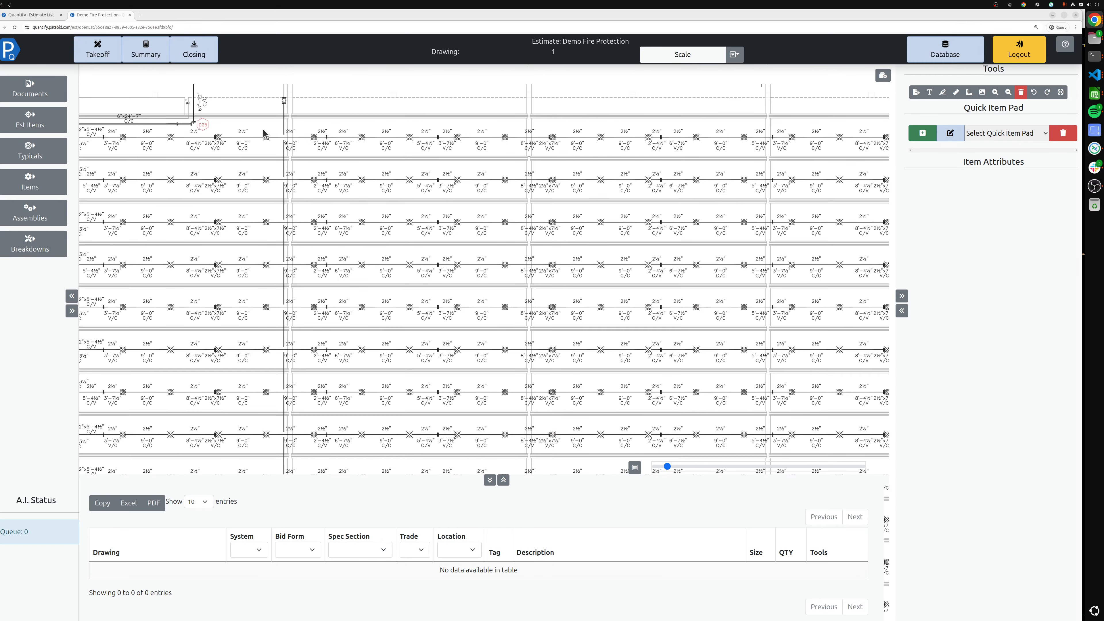
drag(175, 140, 300, 177)
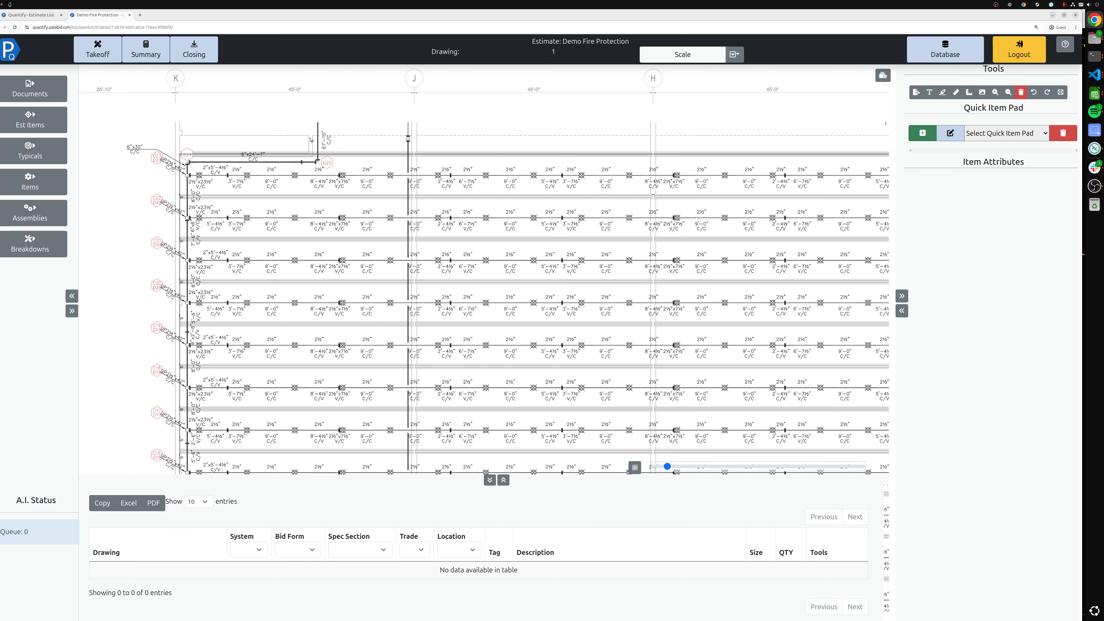
Browse the Fire Protection folders of the item database and the assembly library
click(42, 188)
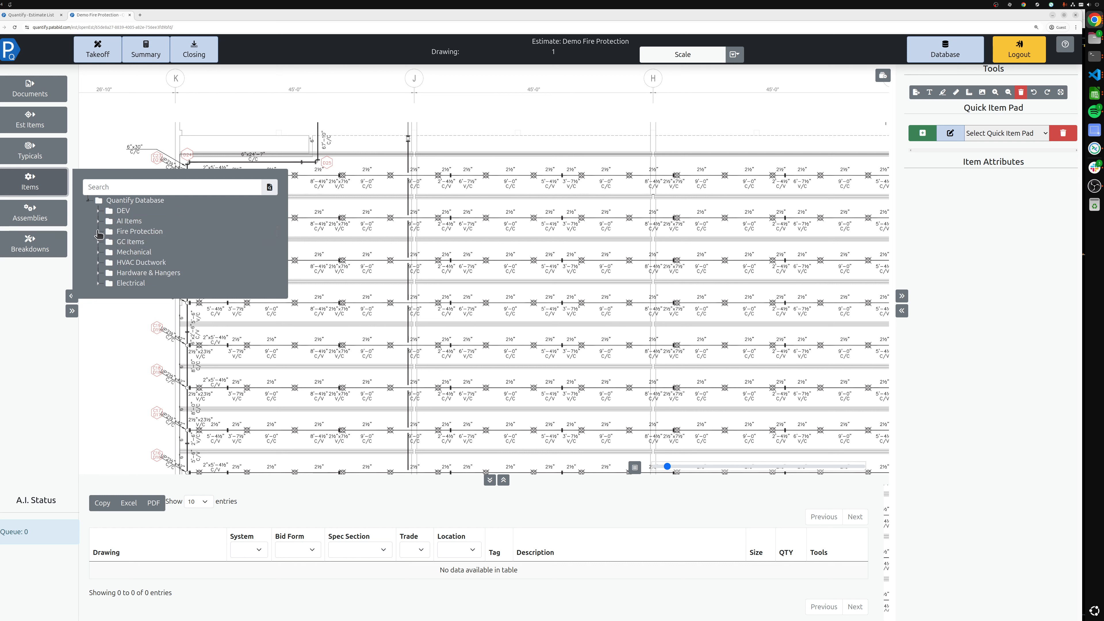
click(98, 232)
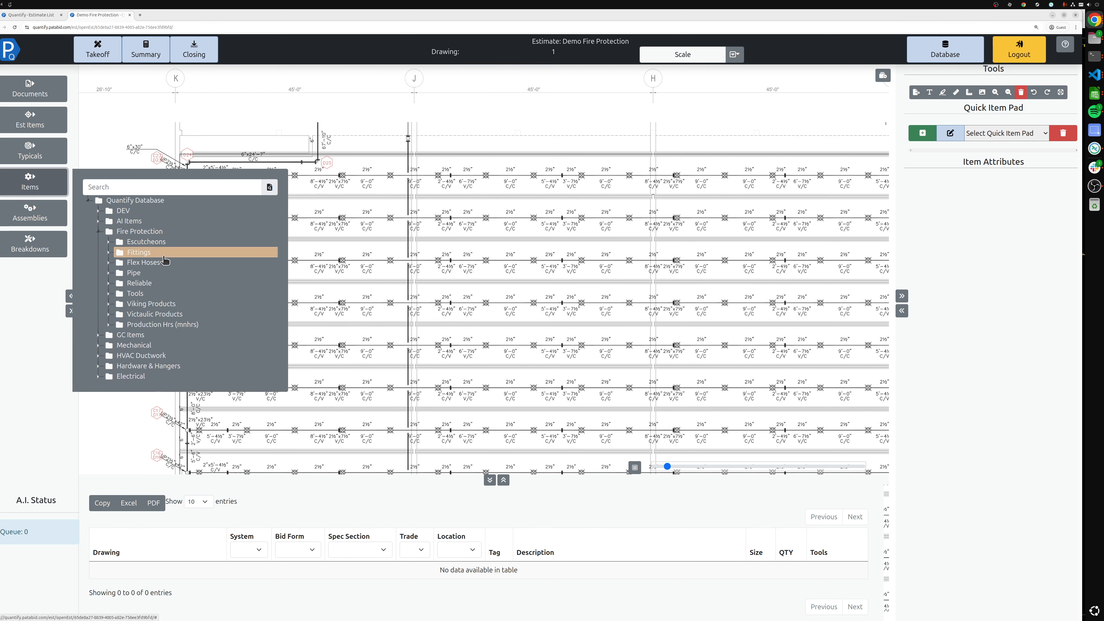
click(108, 324)
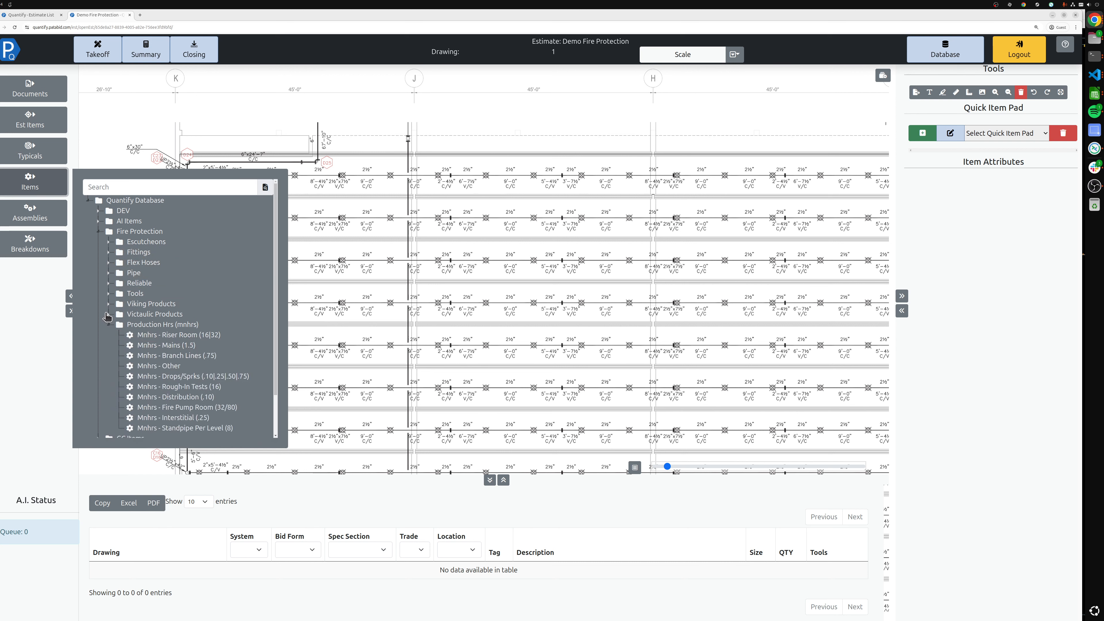
click(108, 314)
click(107, 305)
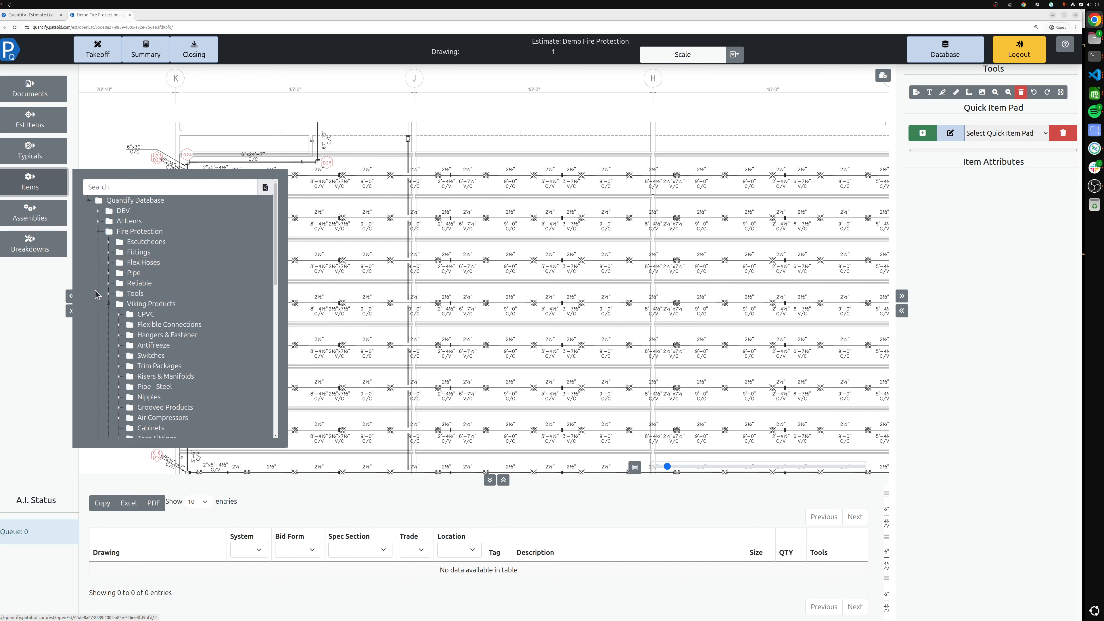
click(108, 283)
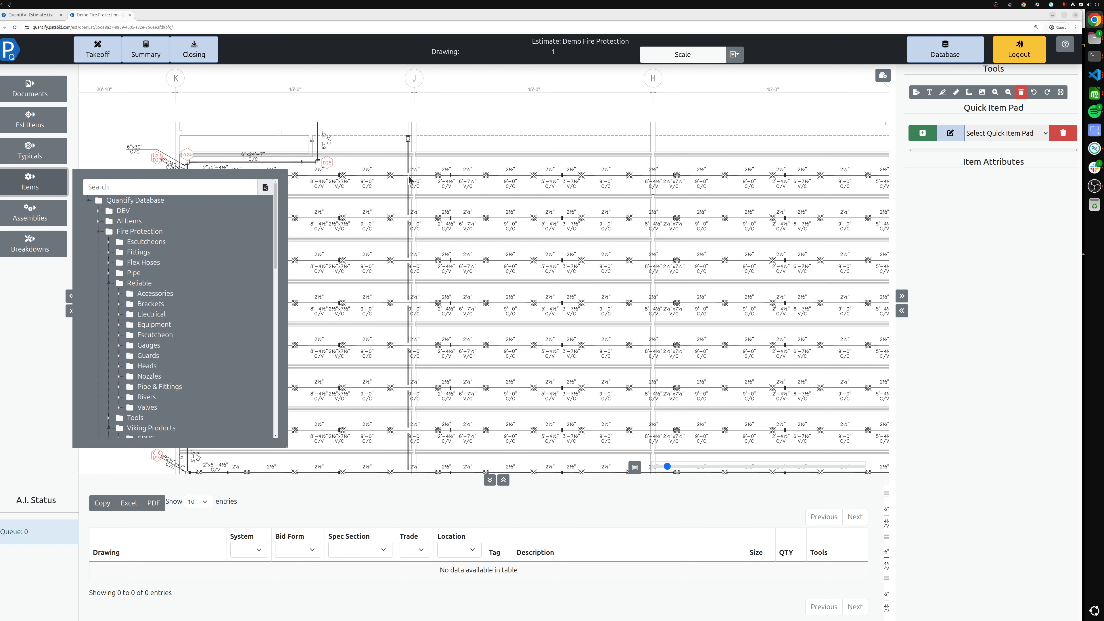
click(23, 223)
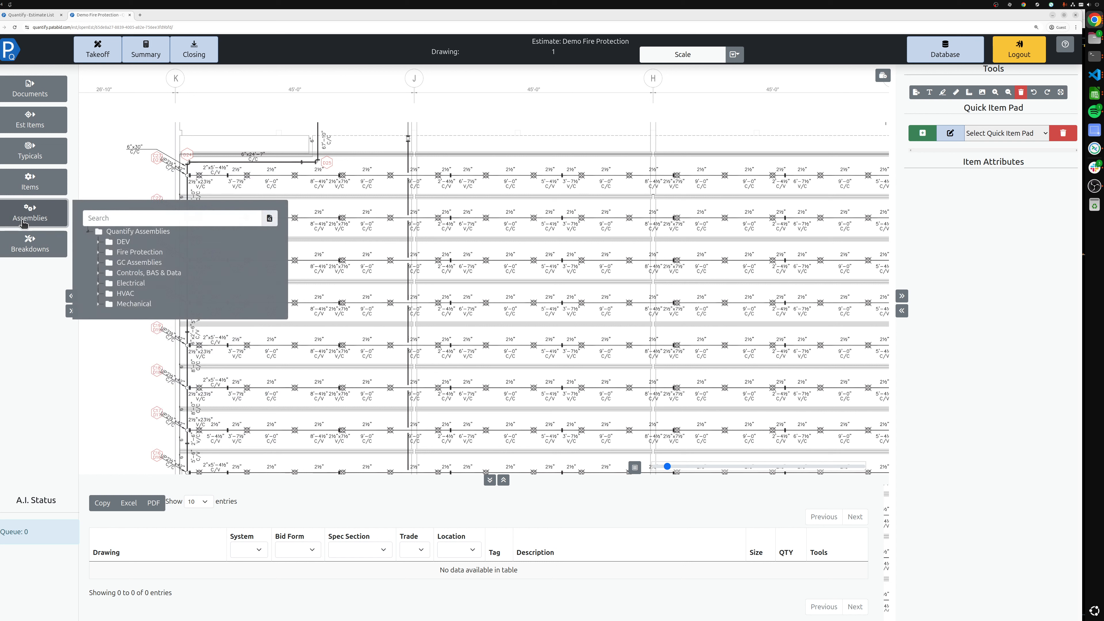
click(98, 252)
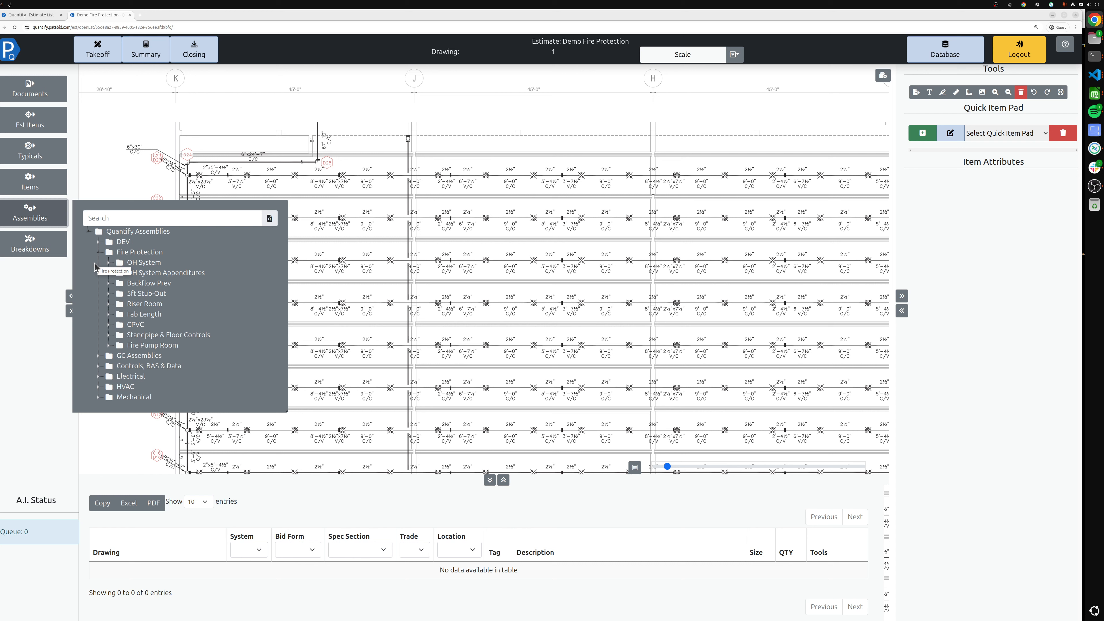
click(132, 263)
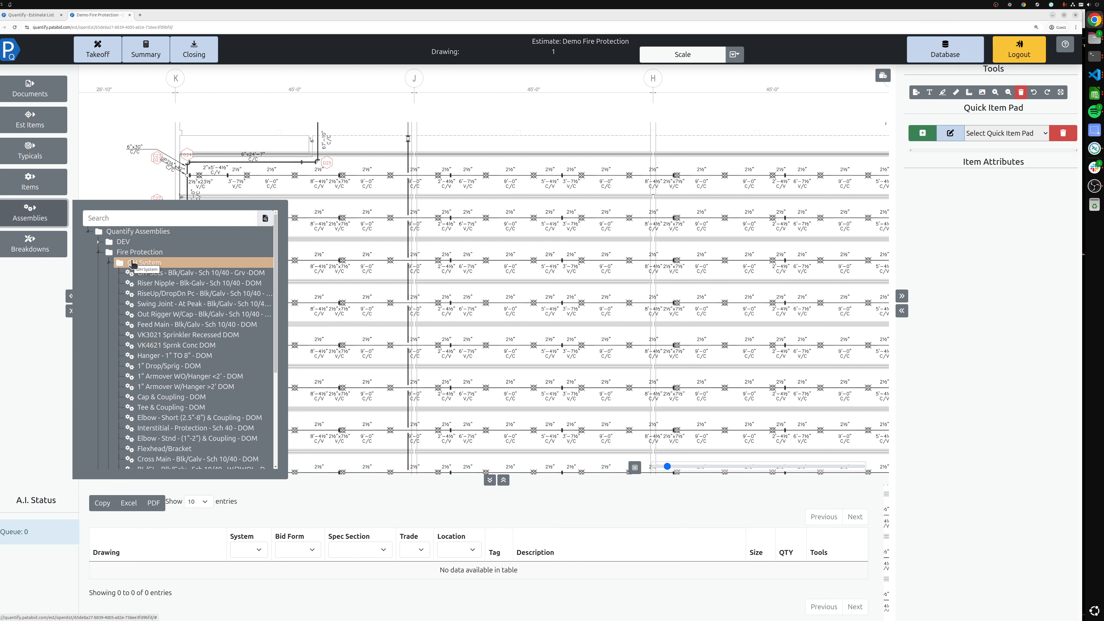
click(56, 217)
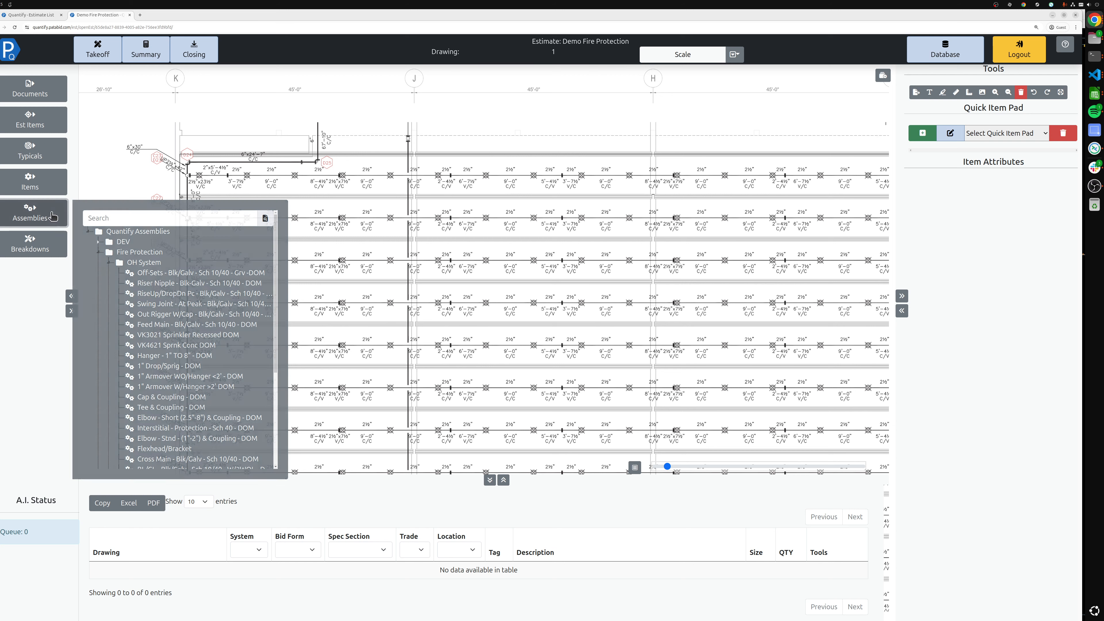
Load the Fire Protection - Sprinklers Various Types - DOM quick item pad
click(990, 134)
scroll(959, 223, down, 5)
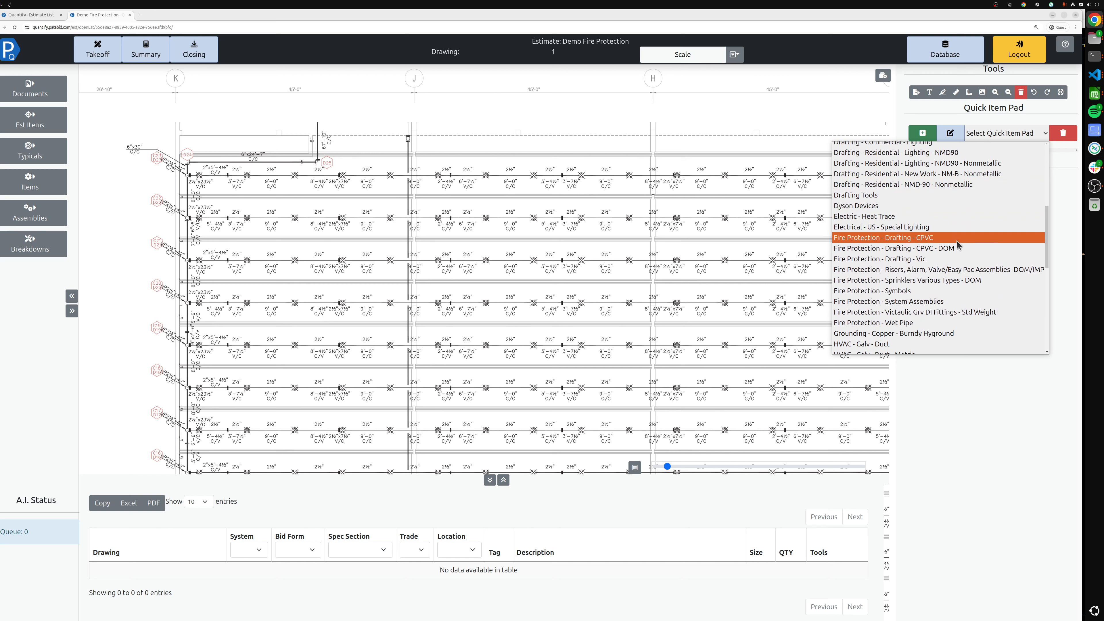
click(934, 280)
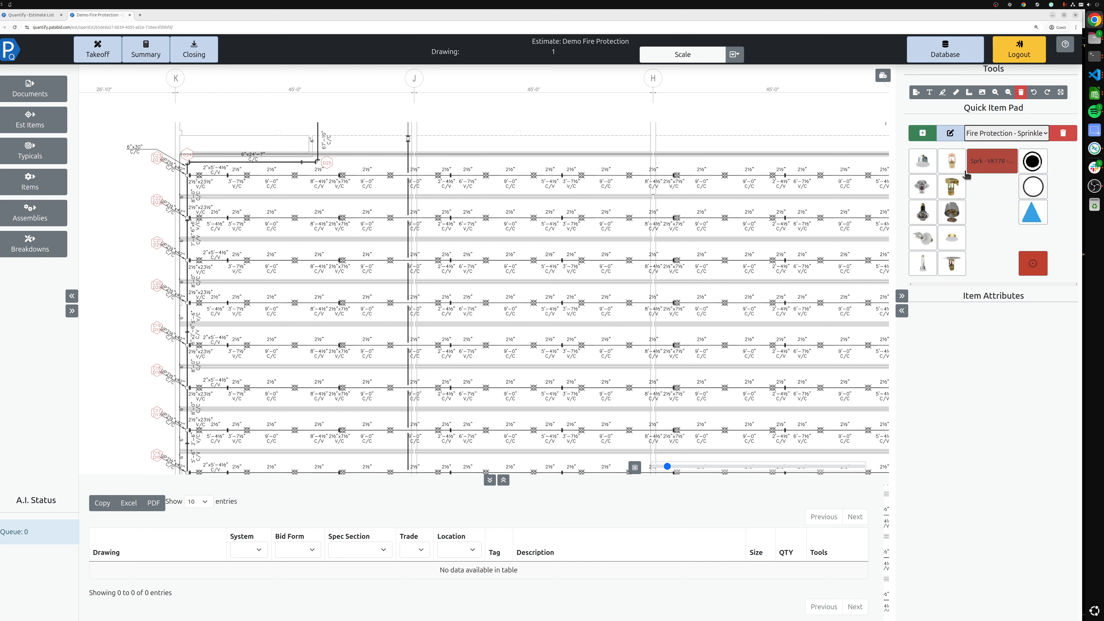
Select the sprinkler item and commit an AI auto-count by sampling one sprinkler symbol on the drawing
click(953, 163)
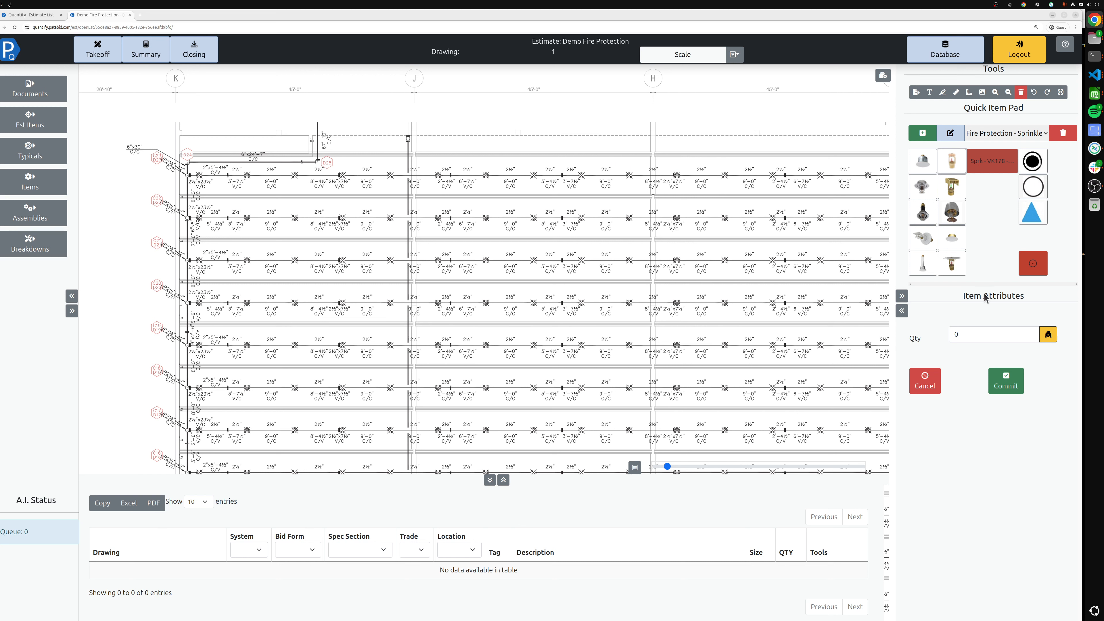
click(1047, 338)
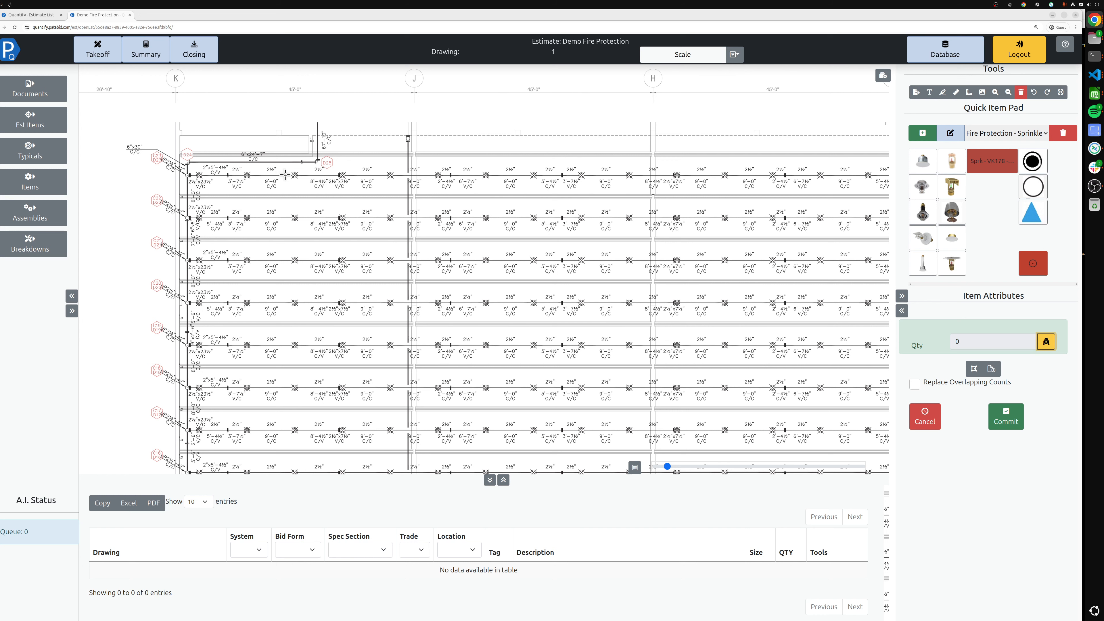
scroll(291, 169, up, 1)
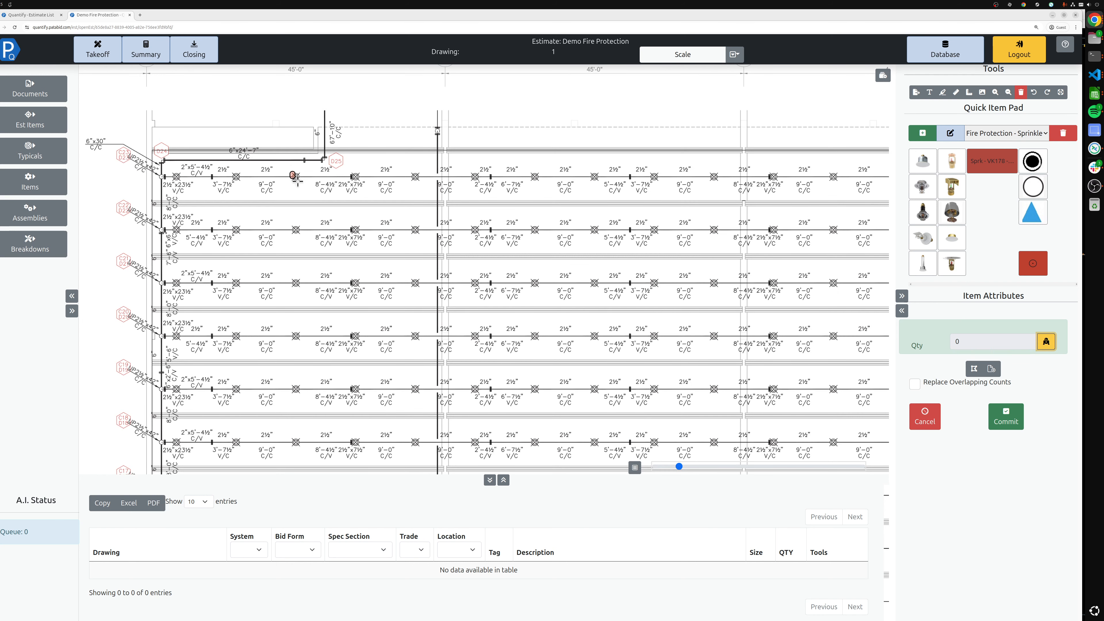
click(299, 179)
click(999, 417)
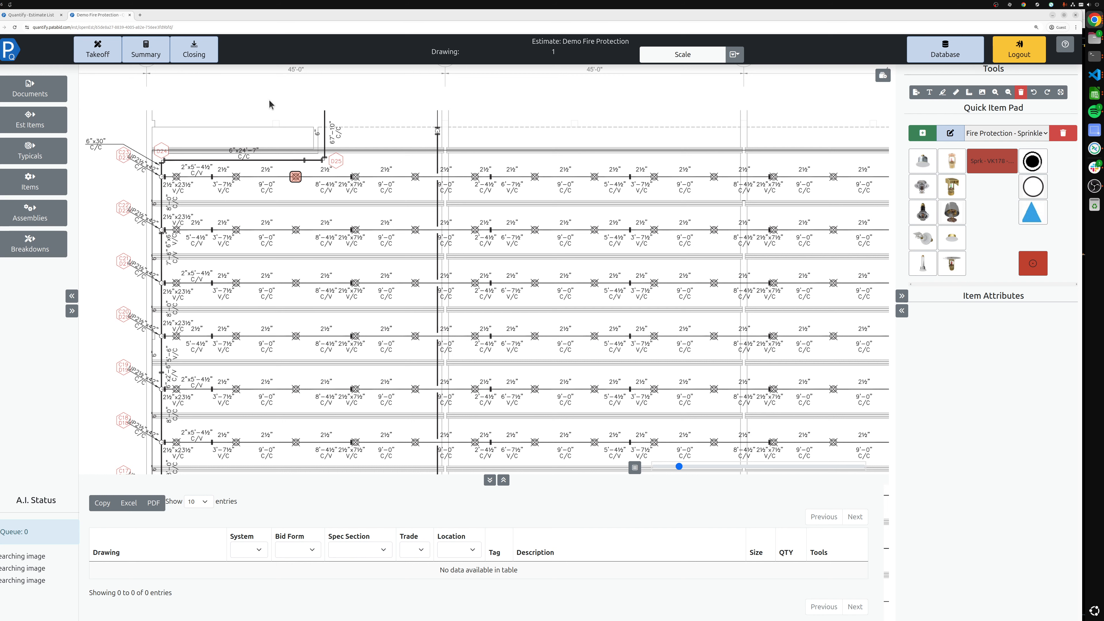
Calibrate the drawing scale by measuring between grid lines K and J and setting the actual distance to 45 ft
drag(268, 103, 231, 217)
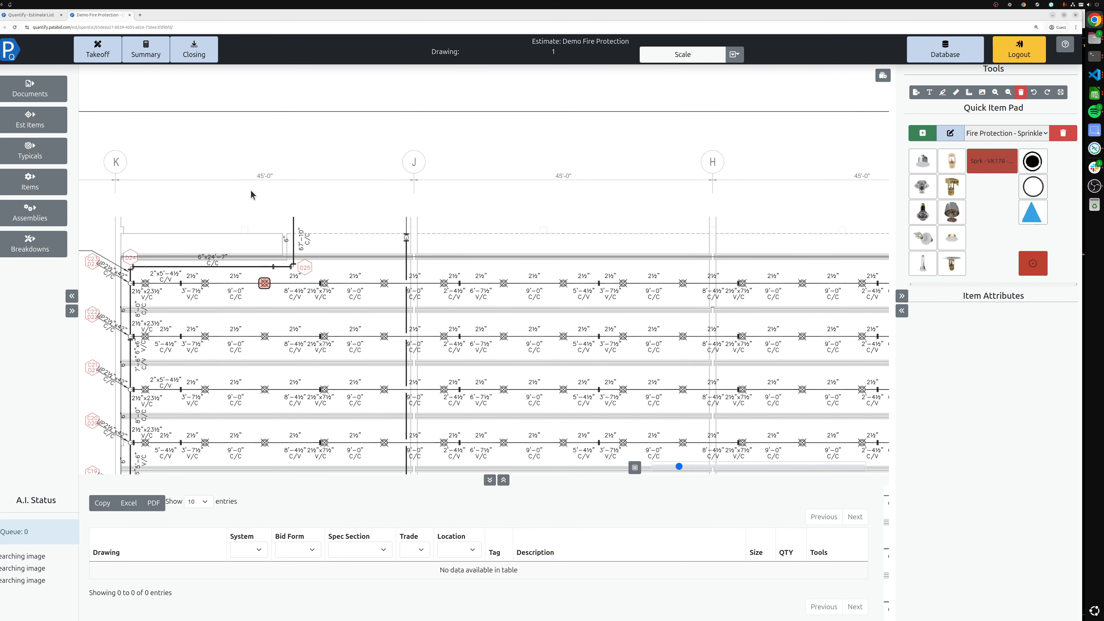
click(735, 55)
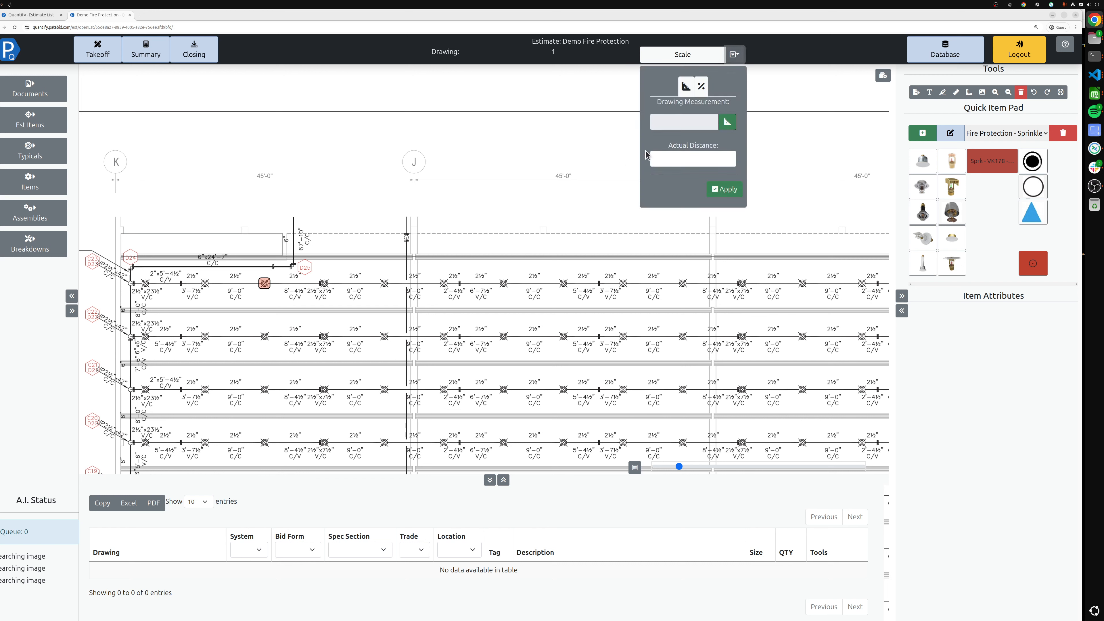
click(728, 122)
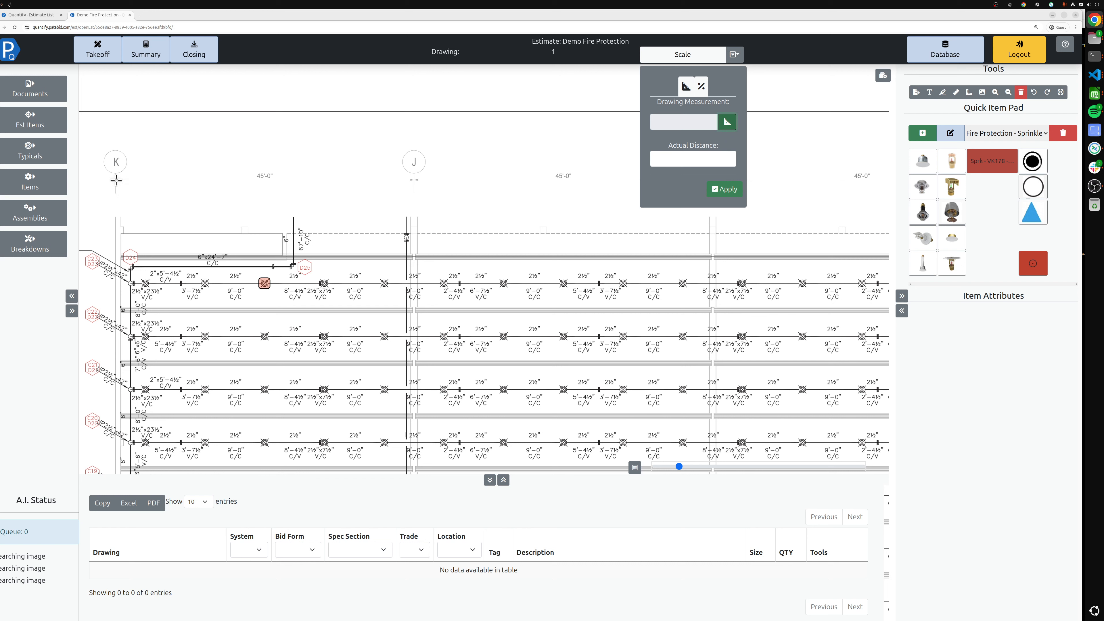
drag(116, 179, 413, 180)
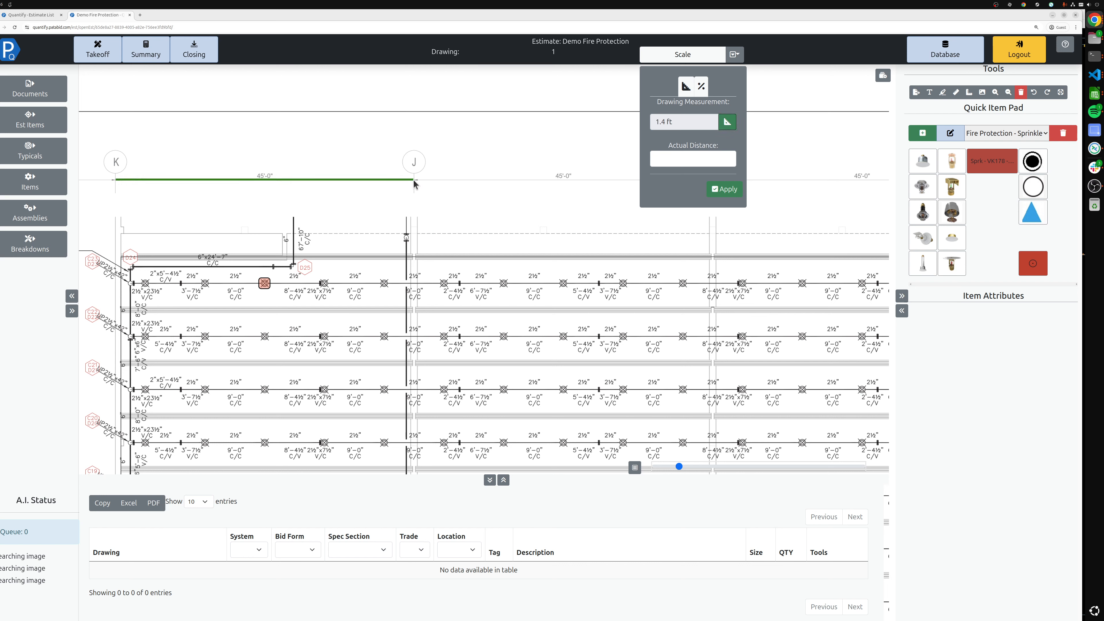
click(671, 161)
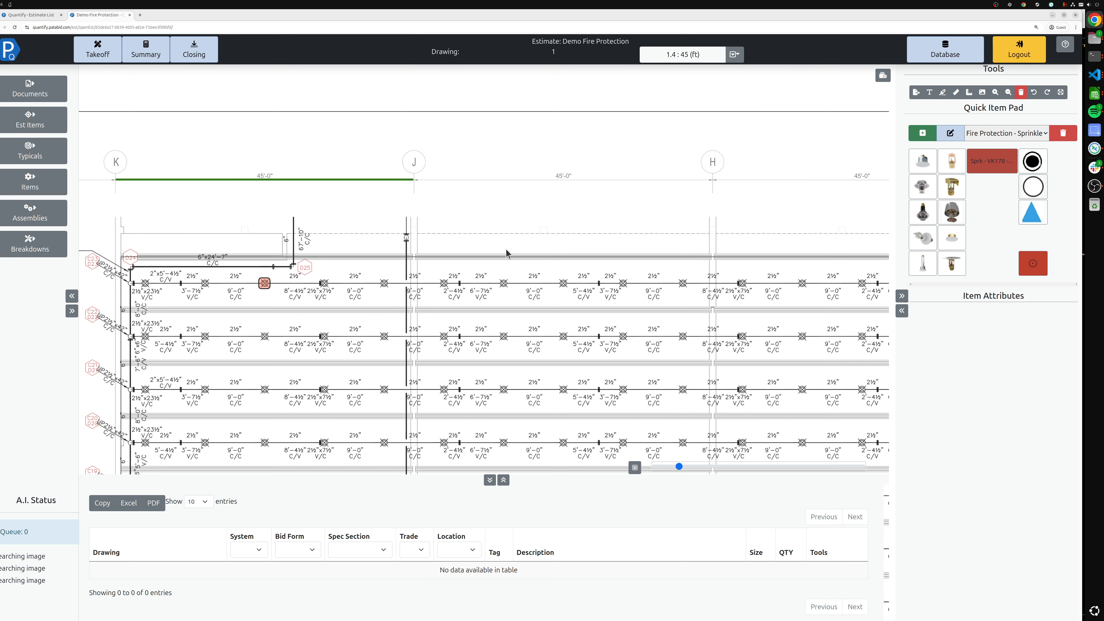
Load the Fire Protection - System Assemblies quick item pad
scroll(366, 324, down, 5)
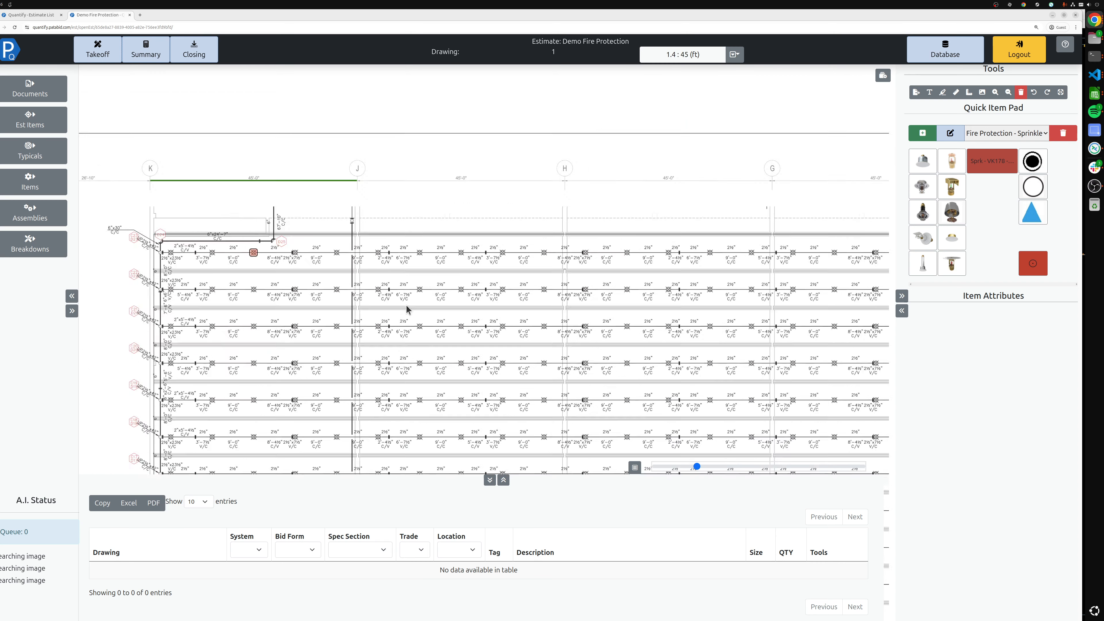
drag(442, 297, 423, 287)
click(991, 133)
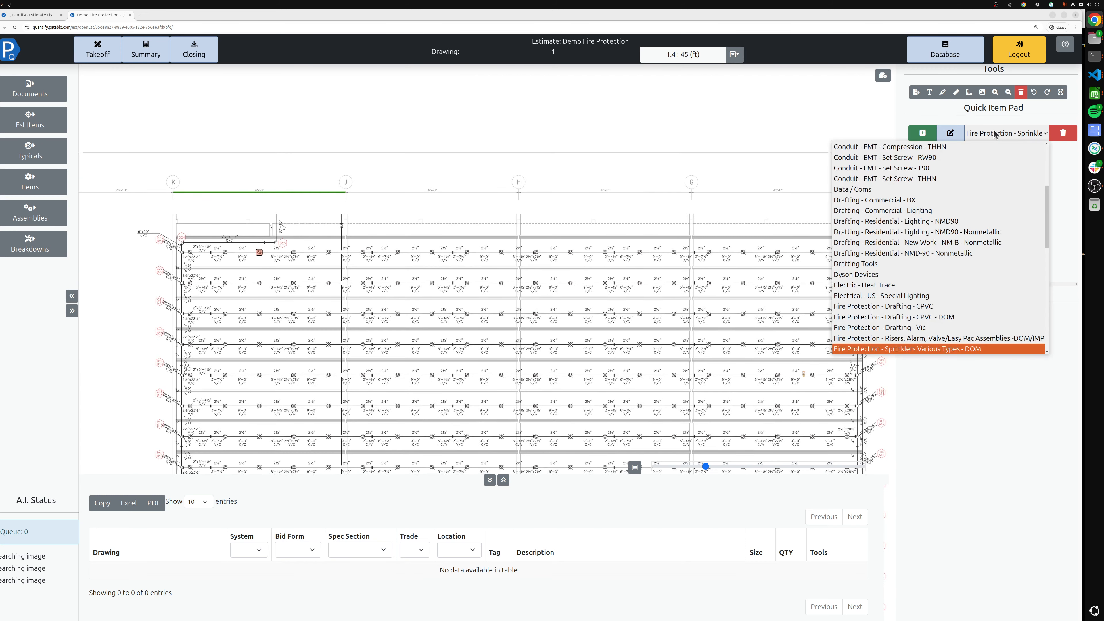
scroll(973, 234, down, 2)
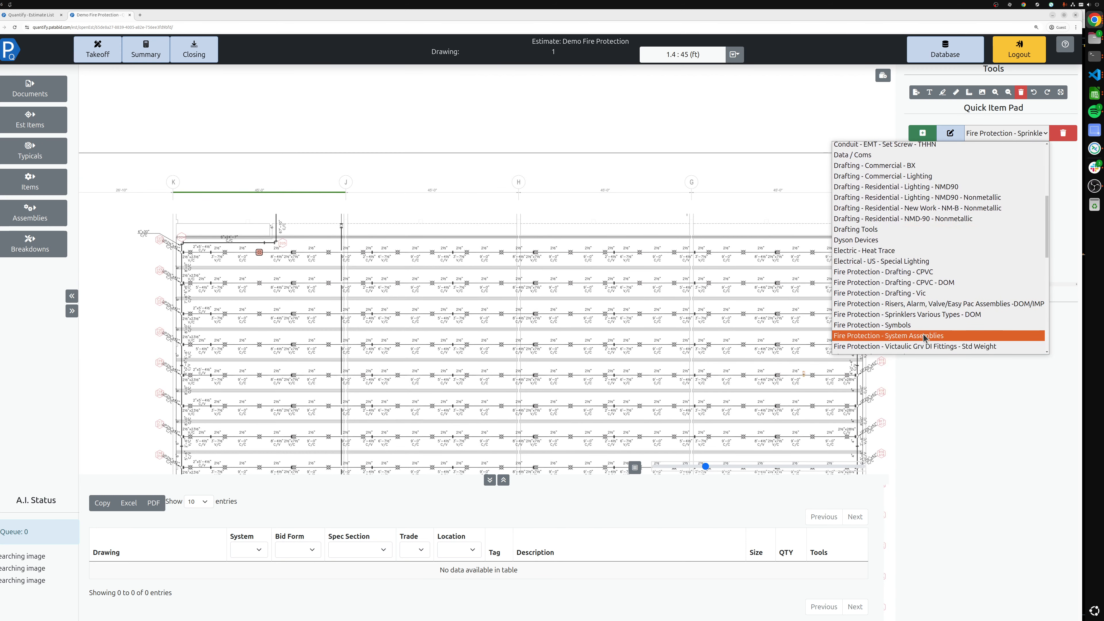
click(1000, 335)
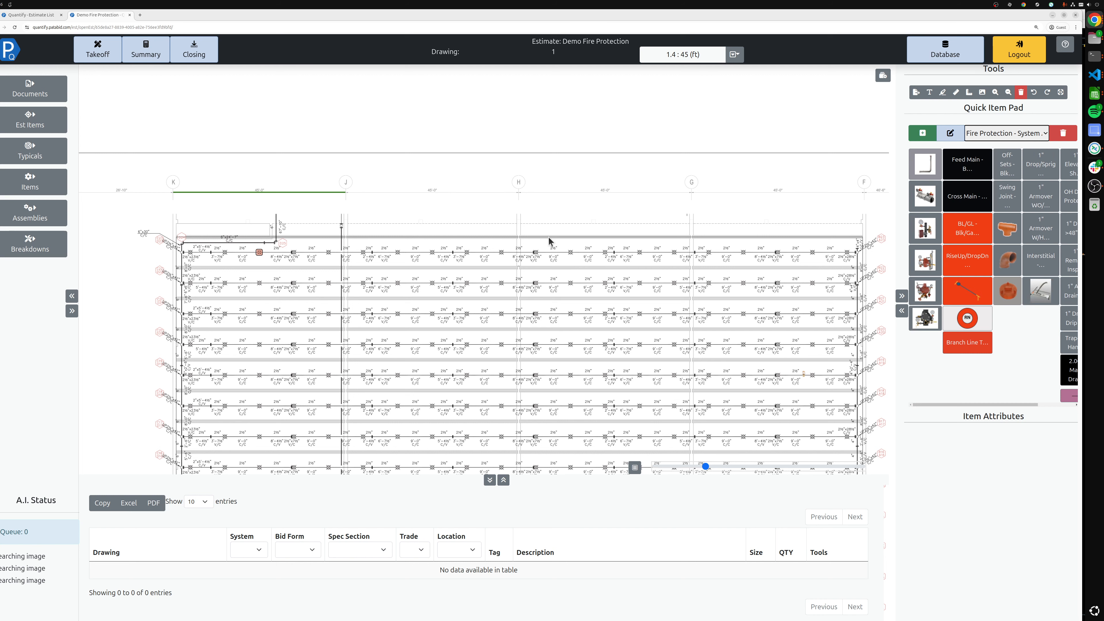
Select the Cross Main item and set size 2-1/2" - 64mm, schedule 10, Black pipe, Std-Orange grooved fittings, WOL size 1/2" - 12mm
drag(590, 277, 536, 221)
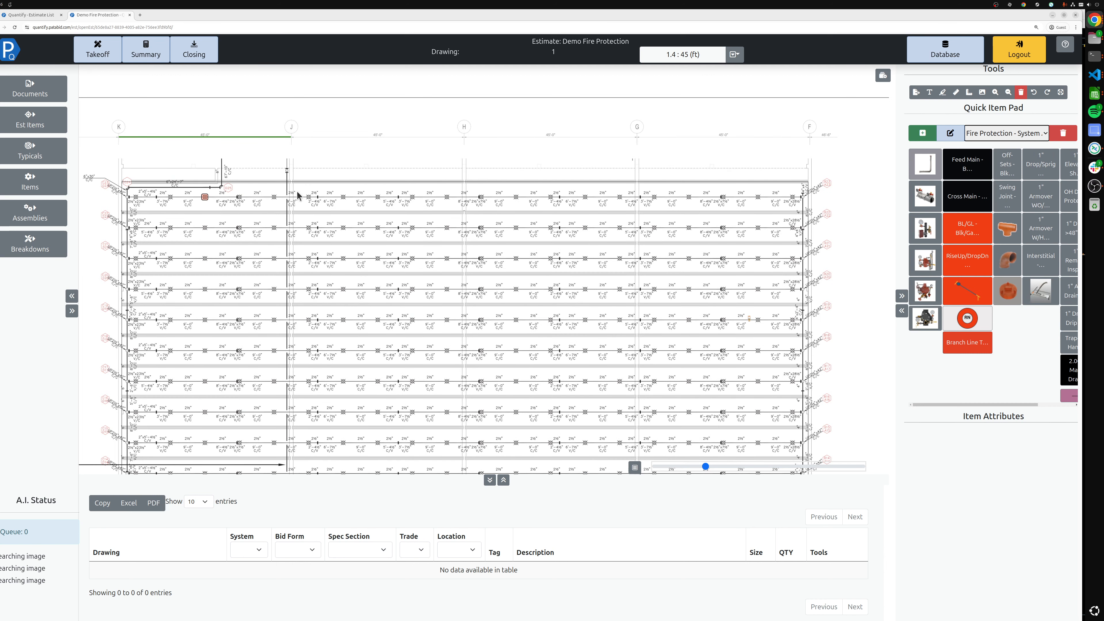
click(961, 205)
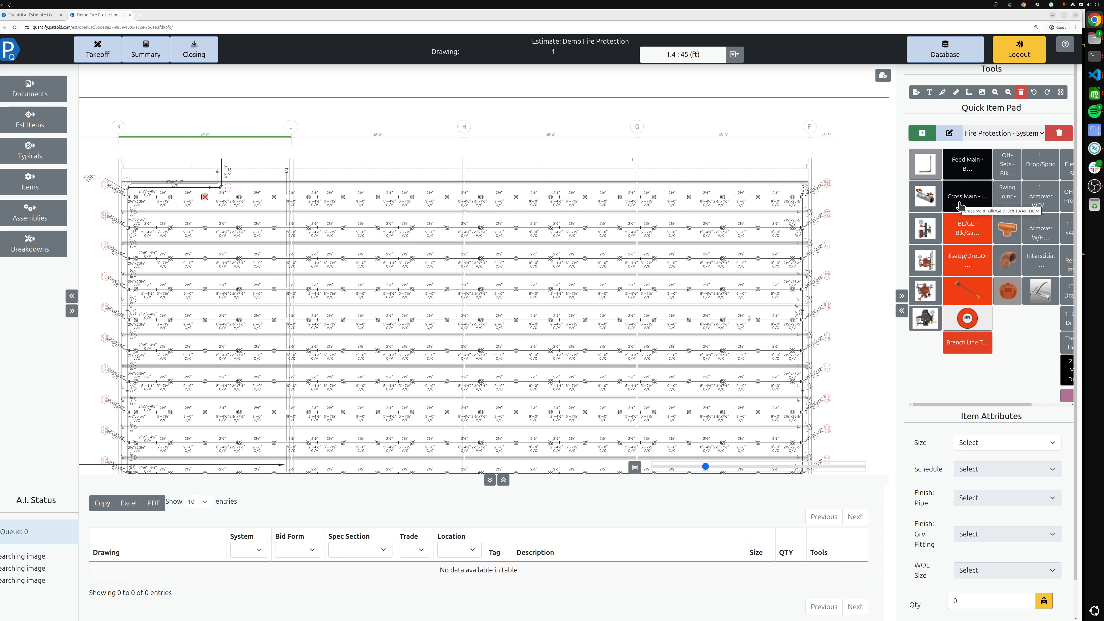
click(987, 442)
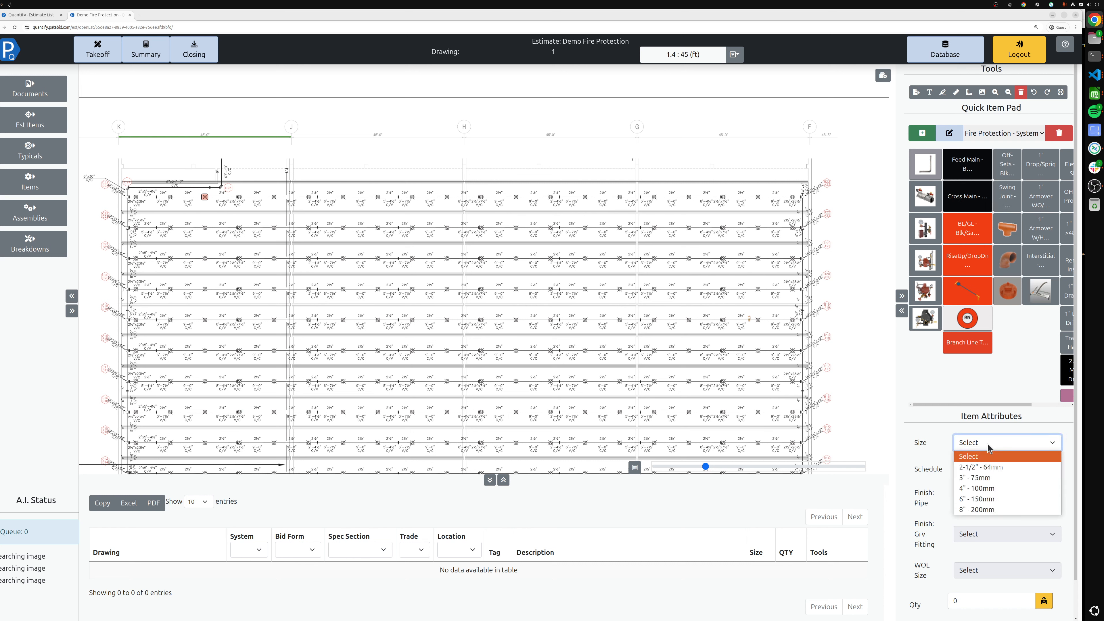
click(993, 465)
click(993, 468)
click(991, 497)
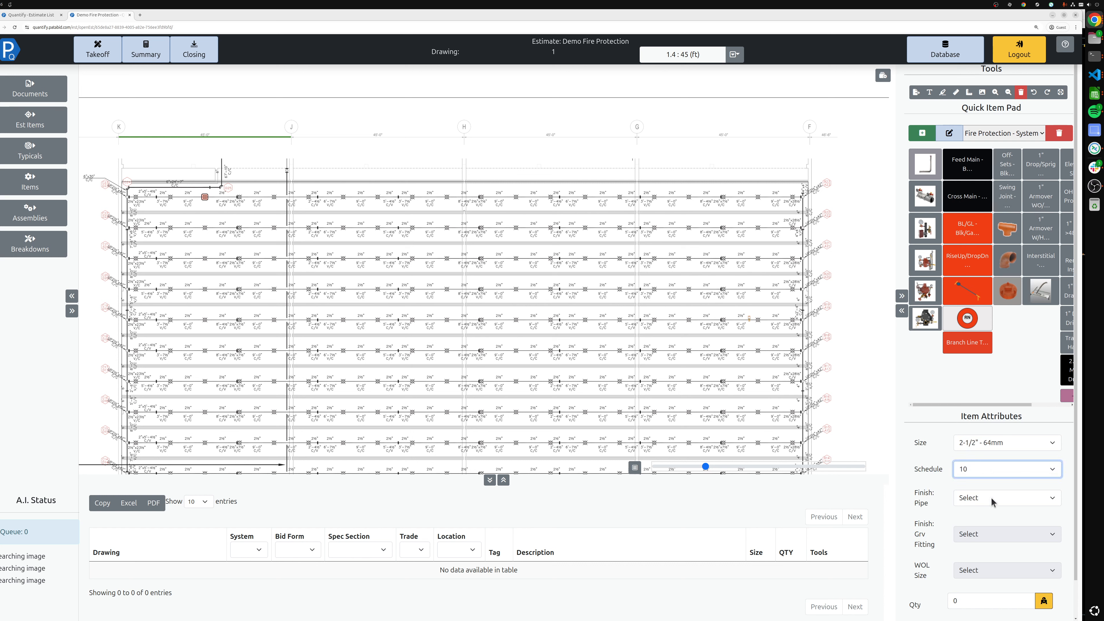
click(991, 497)
click(989, 520)
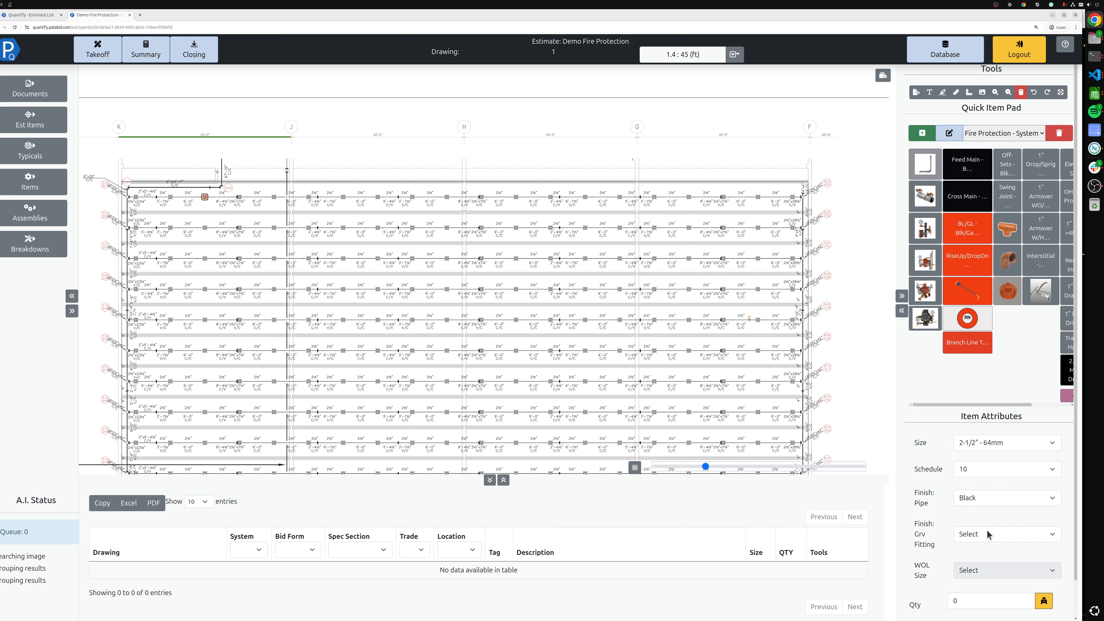
click(989, 533)
click(993, 564)
click(981, 570)
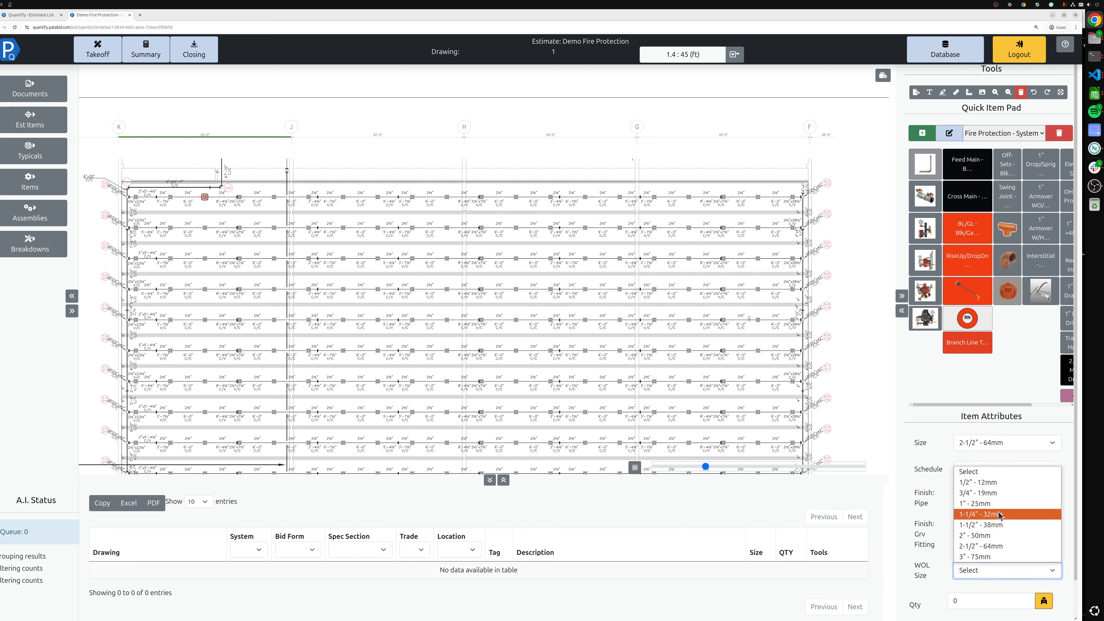
click(999, 482)
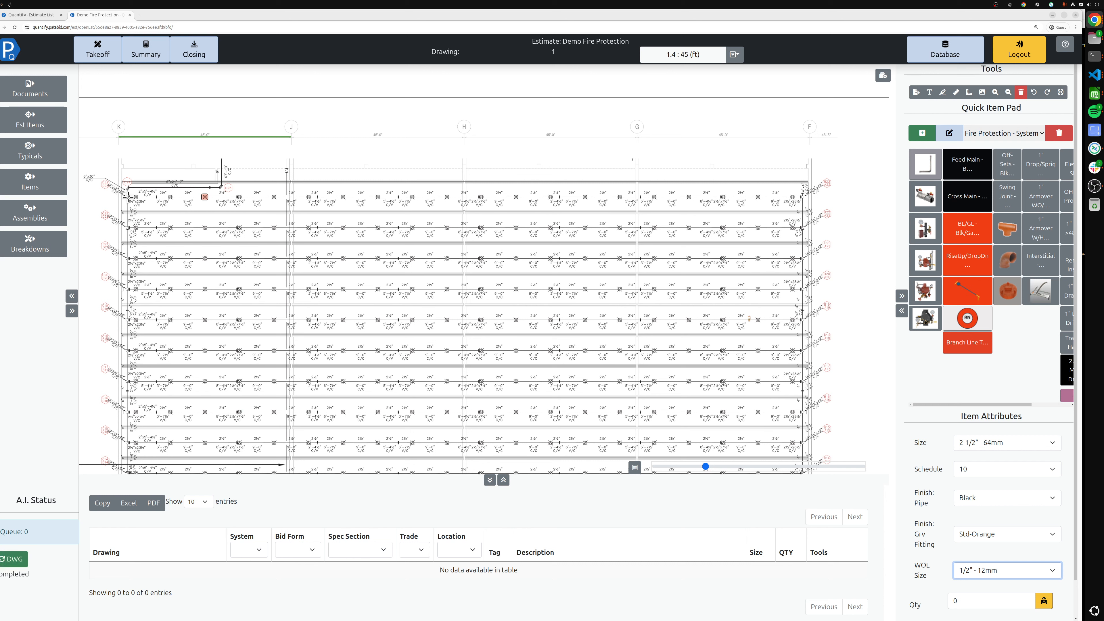
Trace the cross main along the top branch line across the drawing and finish the measurement
click(128, 197)
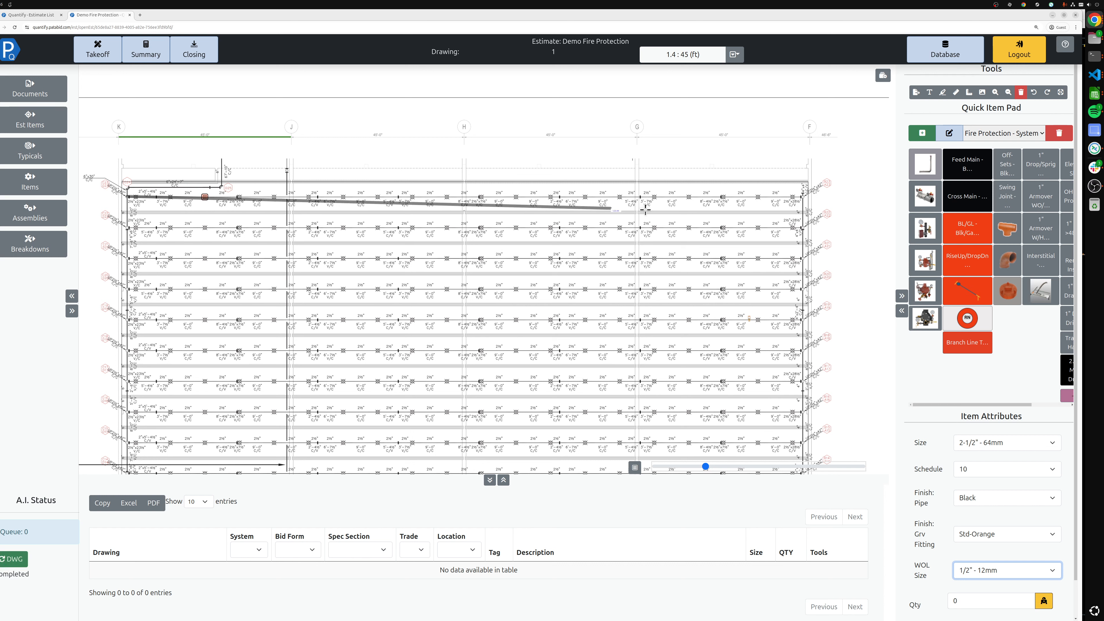
click(803, 197)
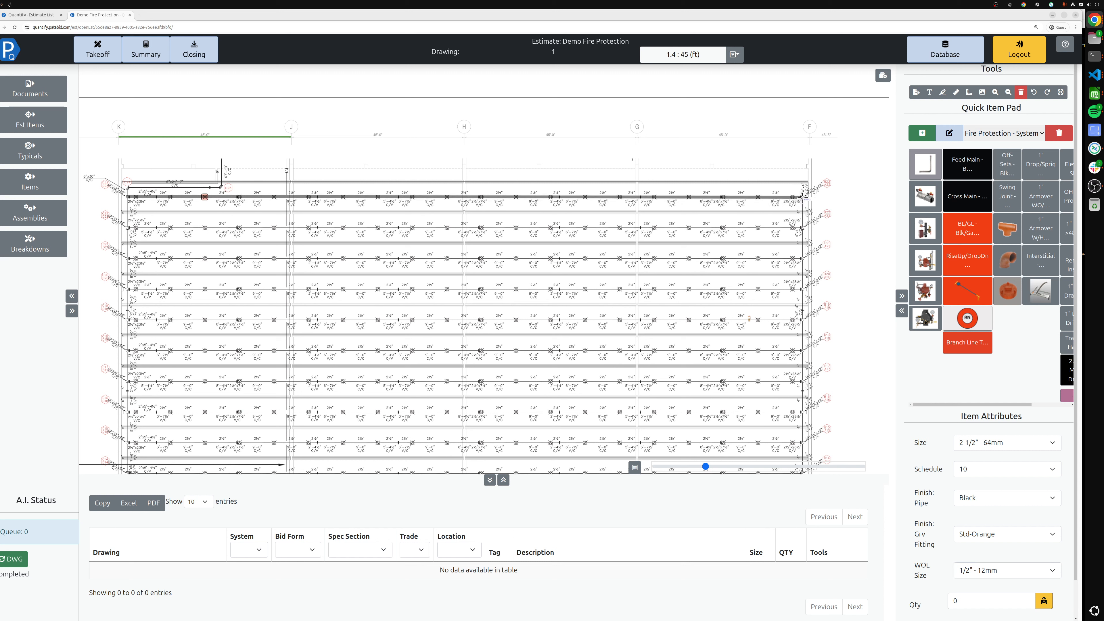
right_click(817, 216)
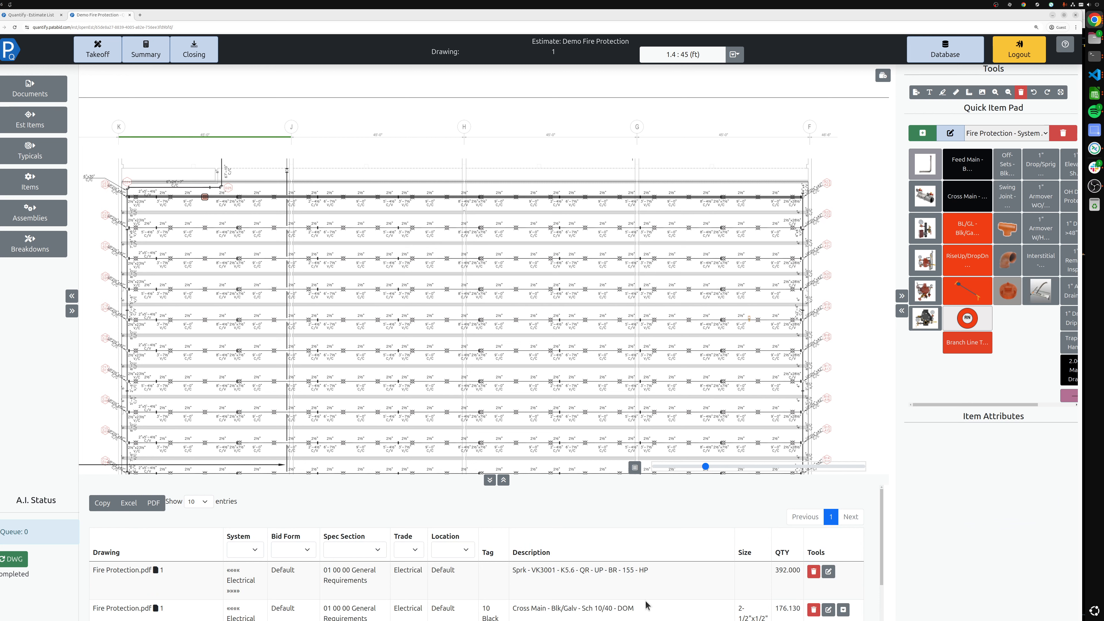
Review the takeoff table and the AI-detected sprinkler counts overlaid on the drawing
scroll(665, 587, down, 2)
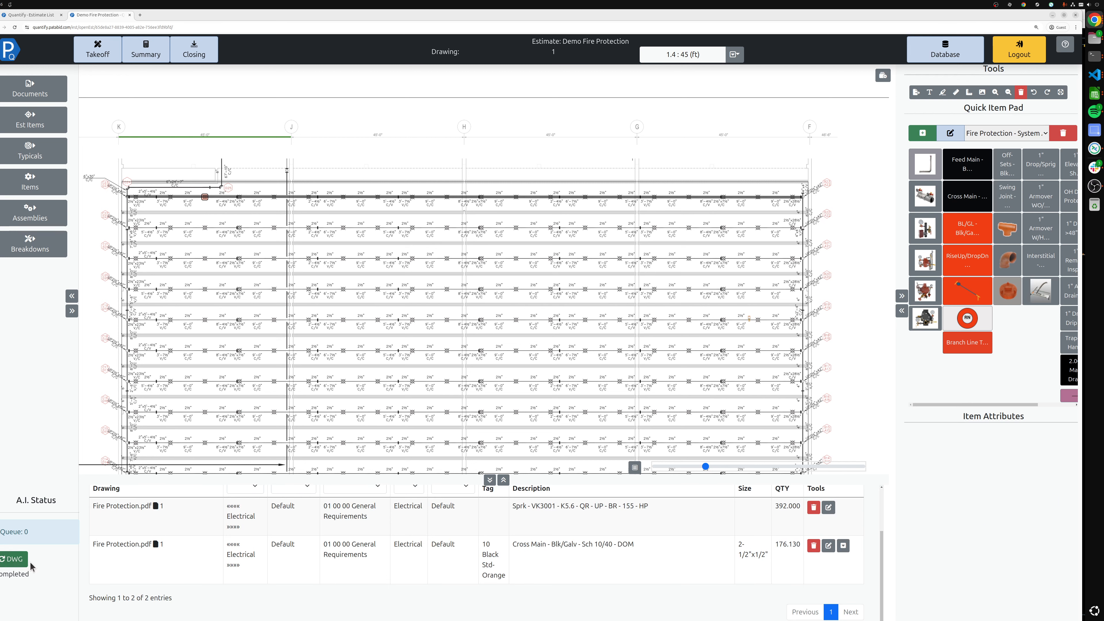
click(13, 559)
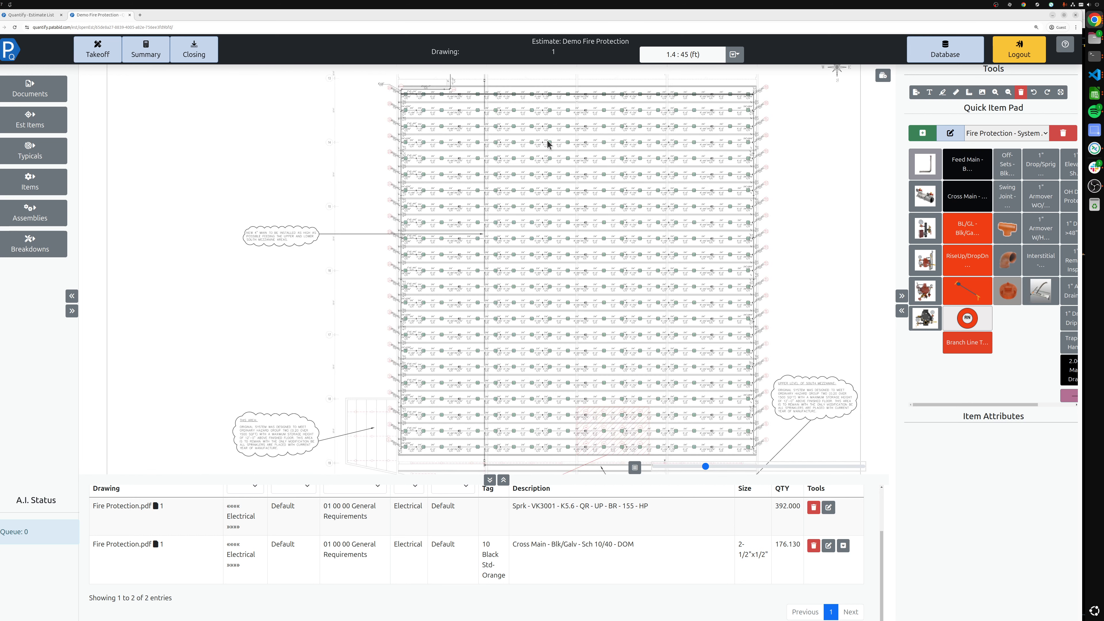
scroll(480, 114, up, 5)
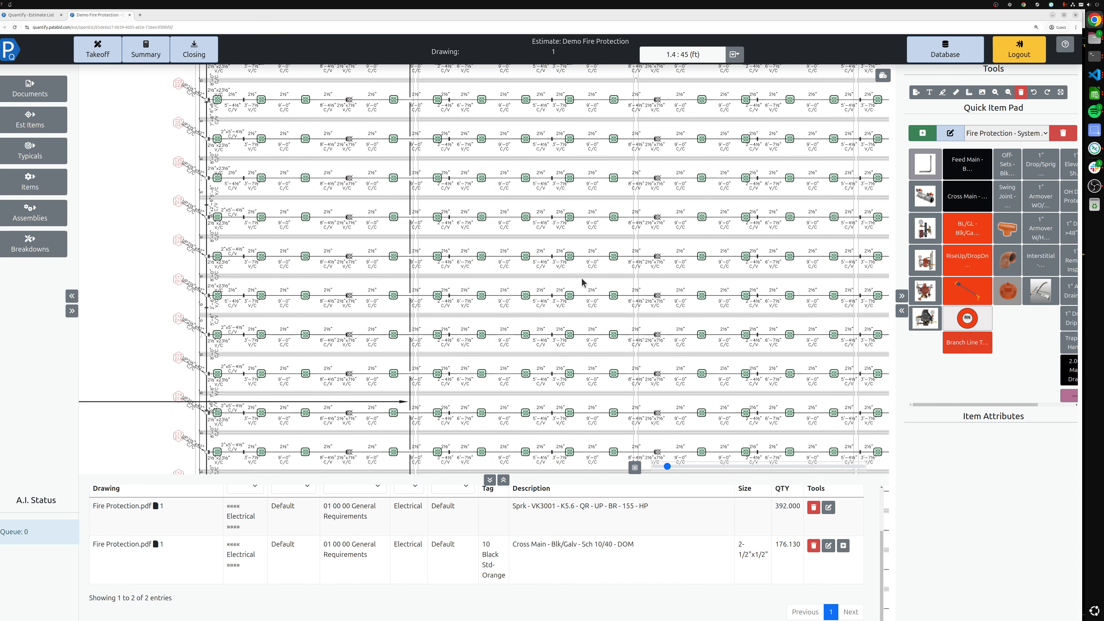
drag(335, 113, 343, 190)
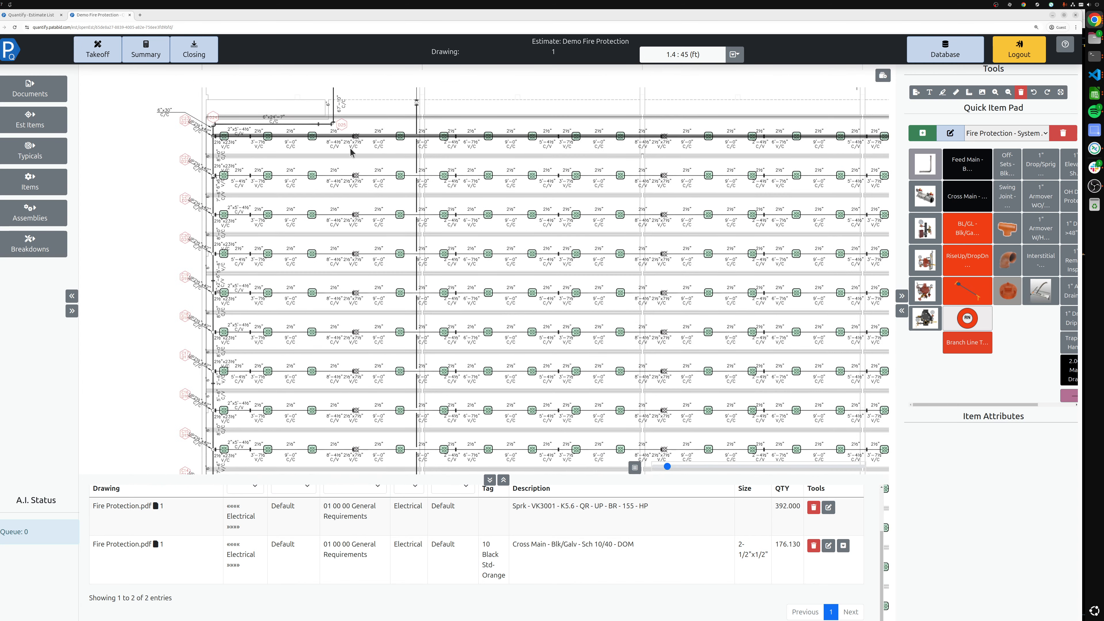
scroll(353, 176, up, 2)
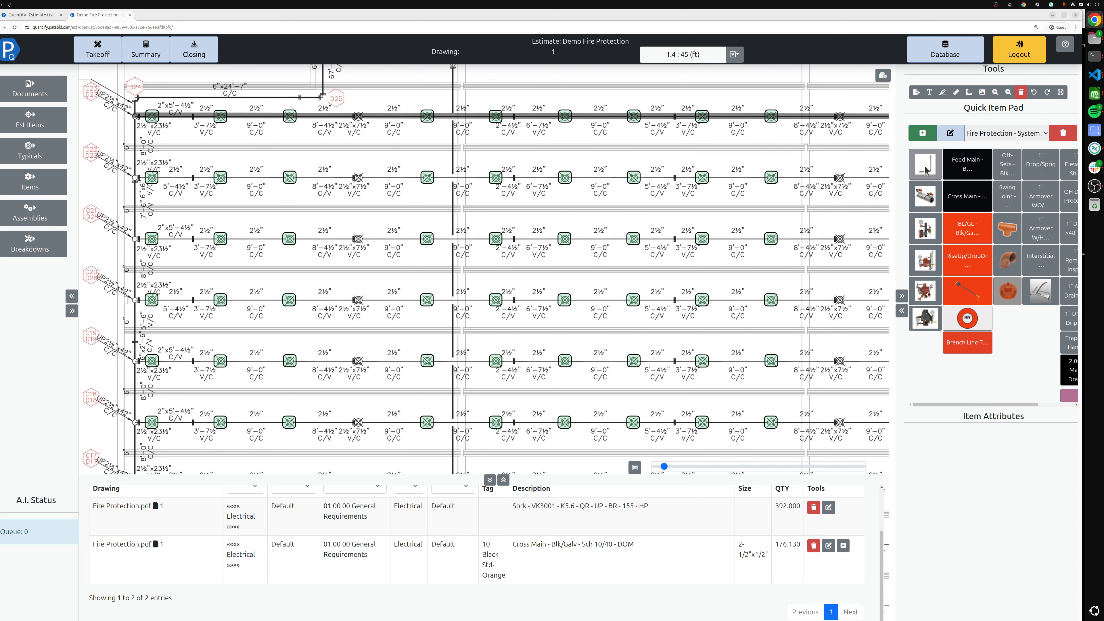
Switch the quick item pad back to Fire Protection - Sprinklers Various Types - DOM
click(1022, 140)
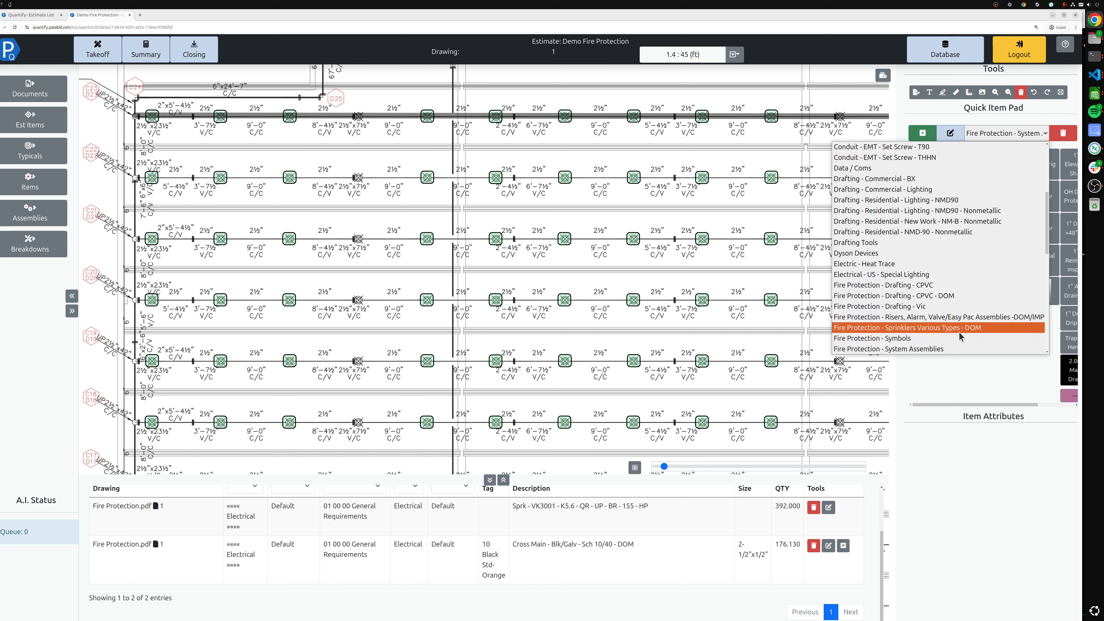
scroll(953, 342, down, 1)
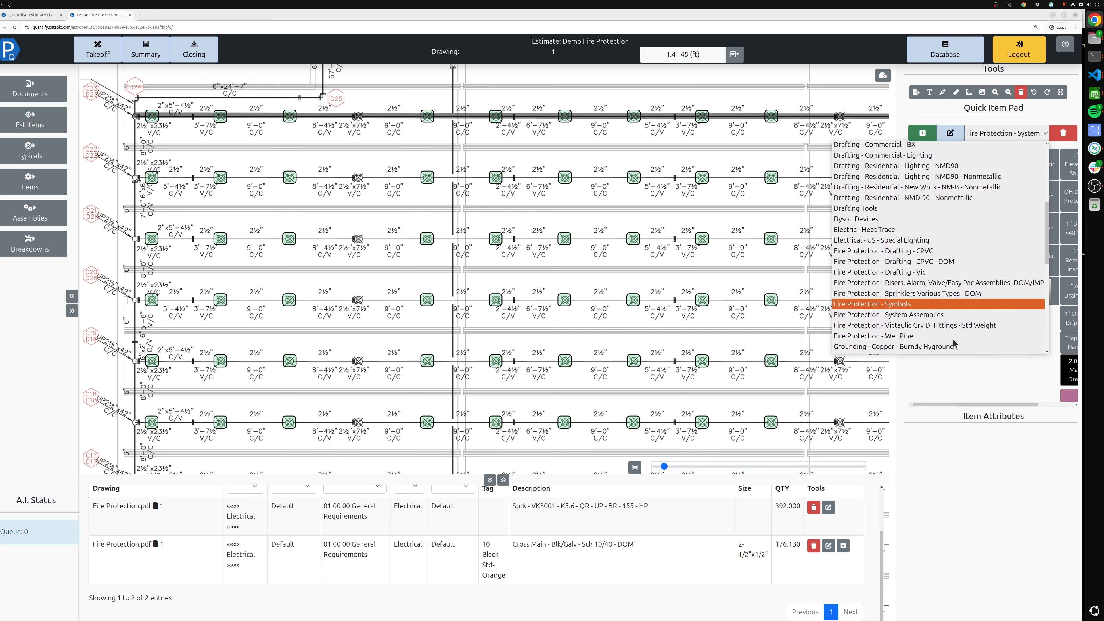
click(947, 296)
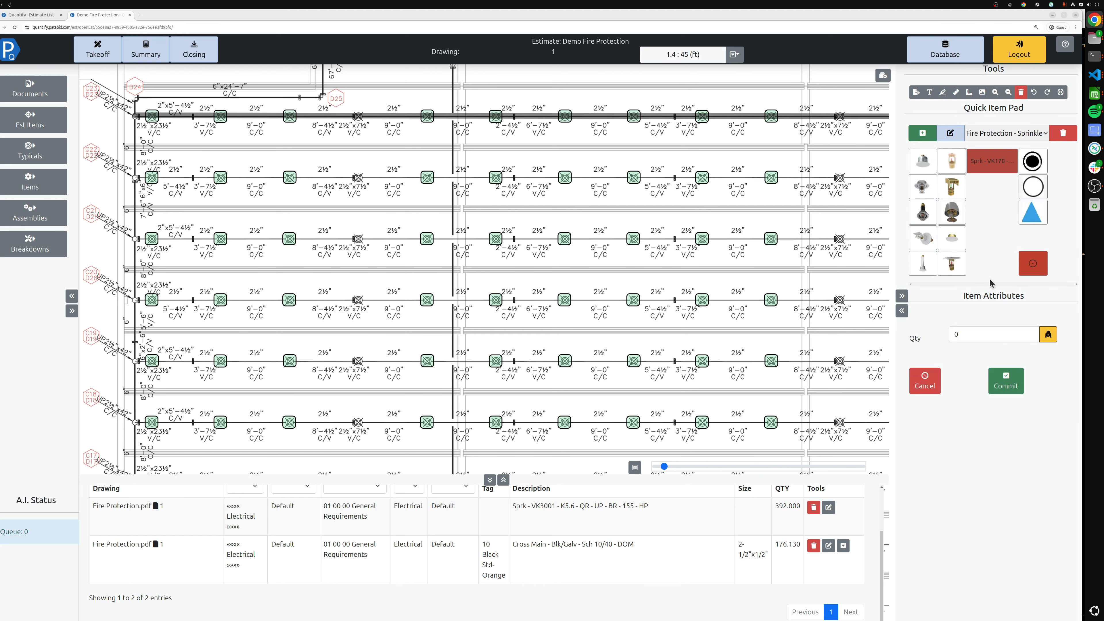
Run an AI auto-count with Replace Overlapping Counts enabled, sampling an uncounted sprinkler symbol, and commit it
click(1047, 337)
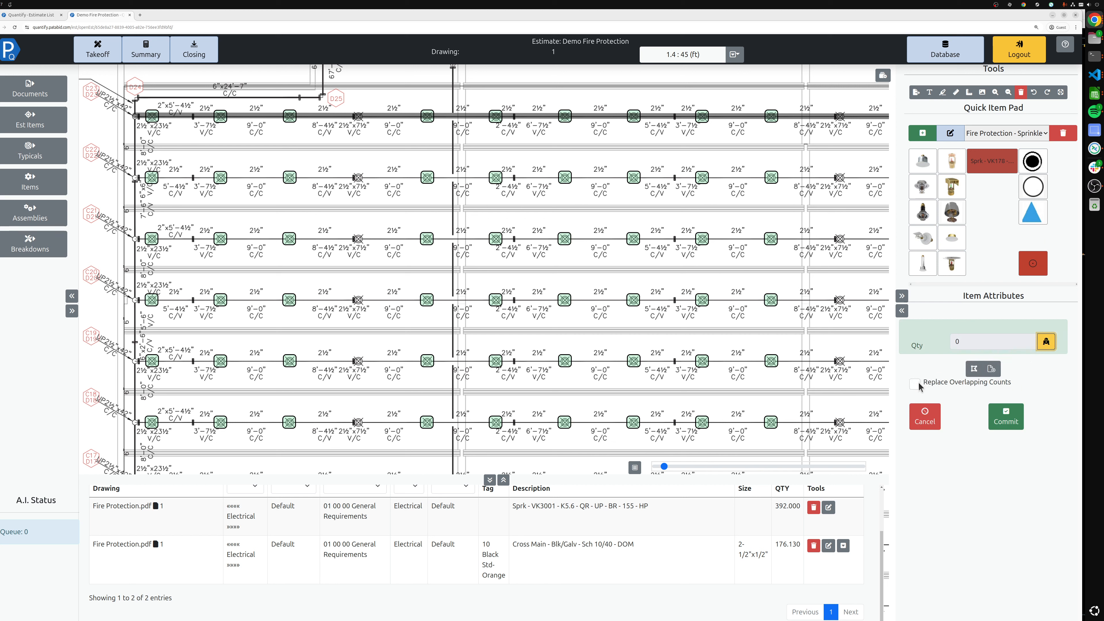
click(914, 384)
click(356, 176)
click(1019, 421)
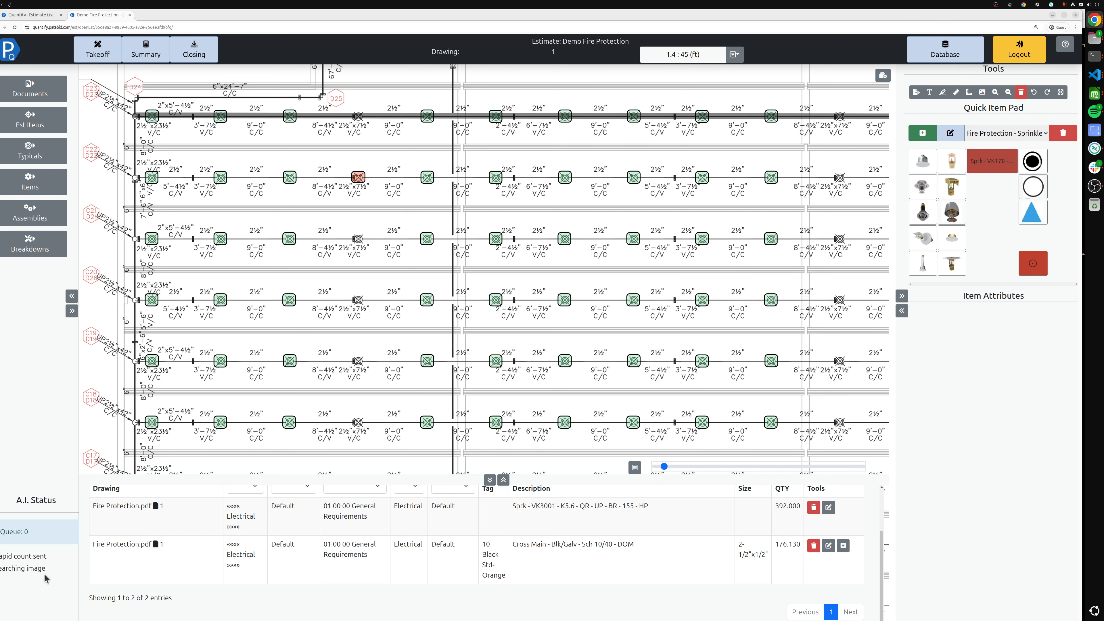
Switch the quick item pad to Fire Protection - System Assemblies
scroll(321, 161, down, 1)
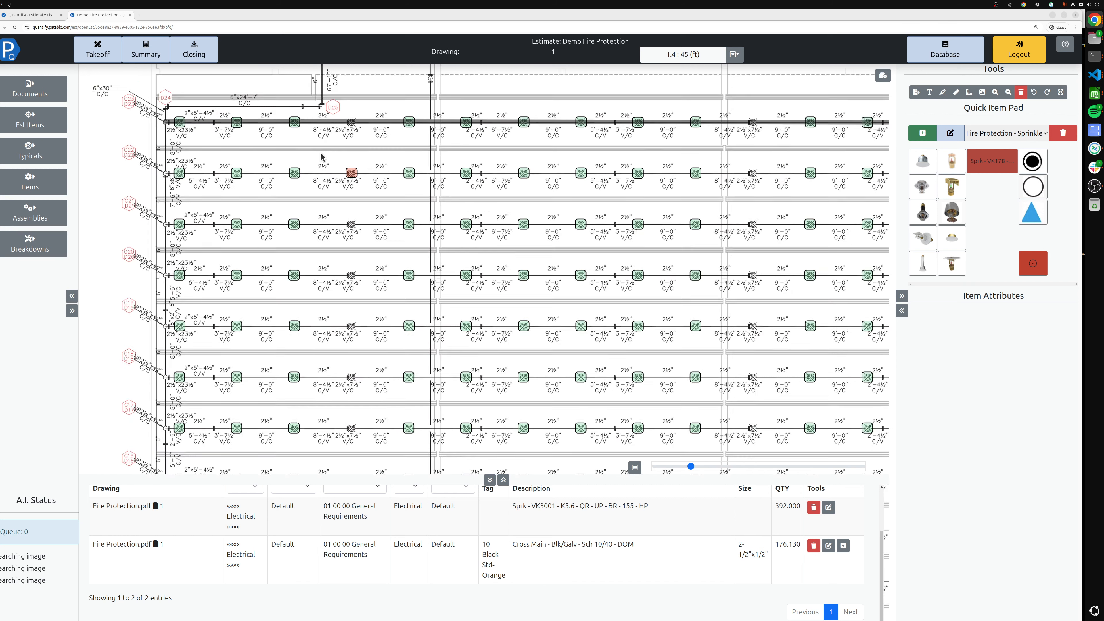
scroll(362, 116, down, 1)
click(1021, 133)
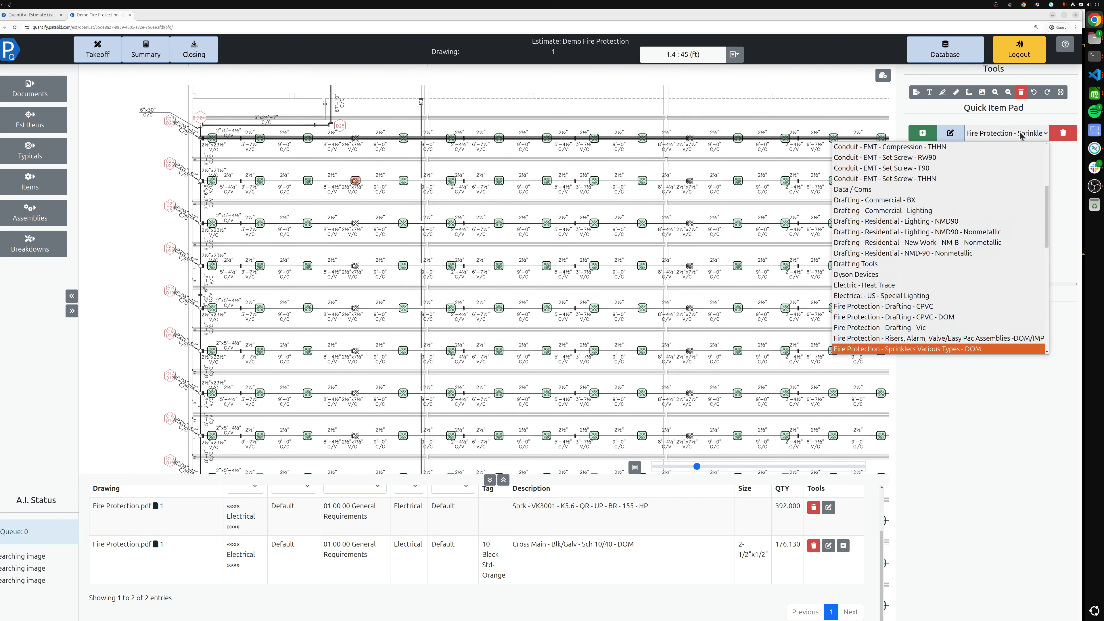
scroll(992, 287, down, 2)
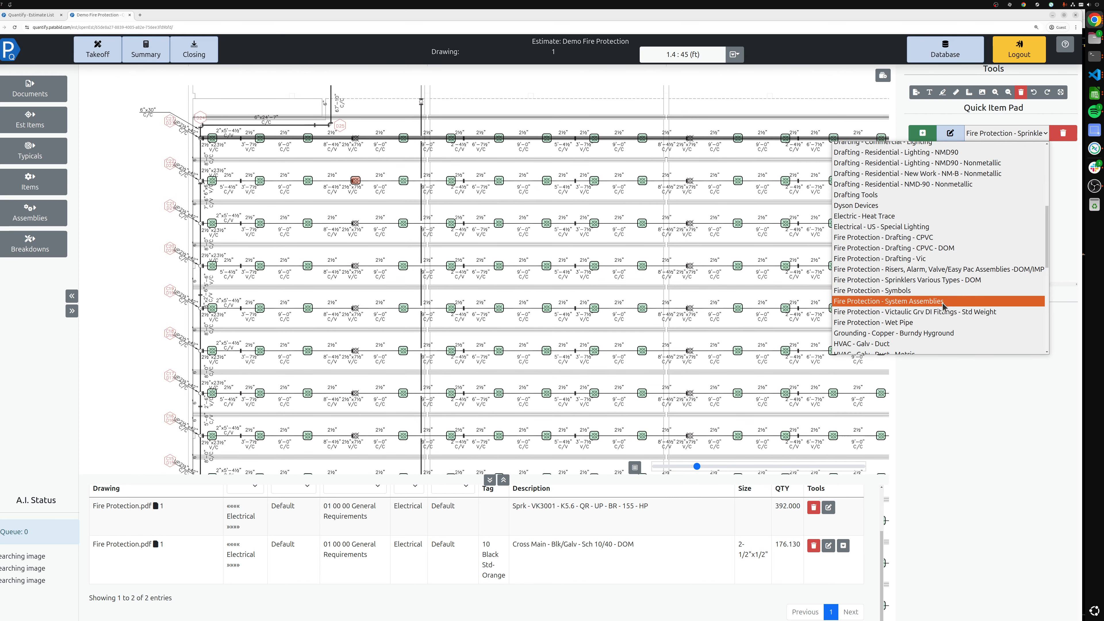
click(952, 300)
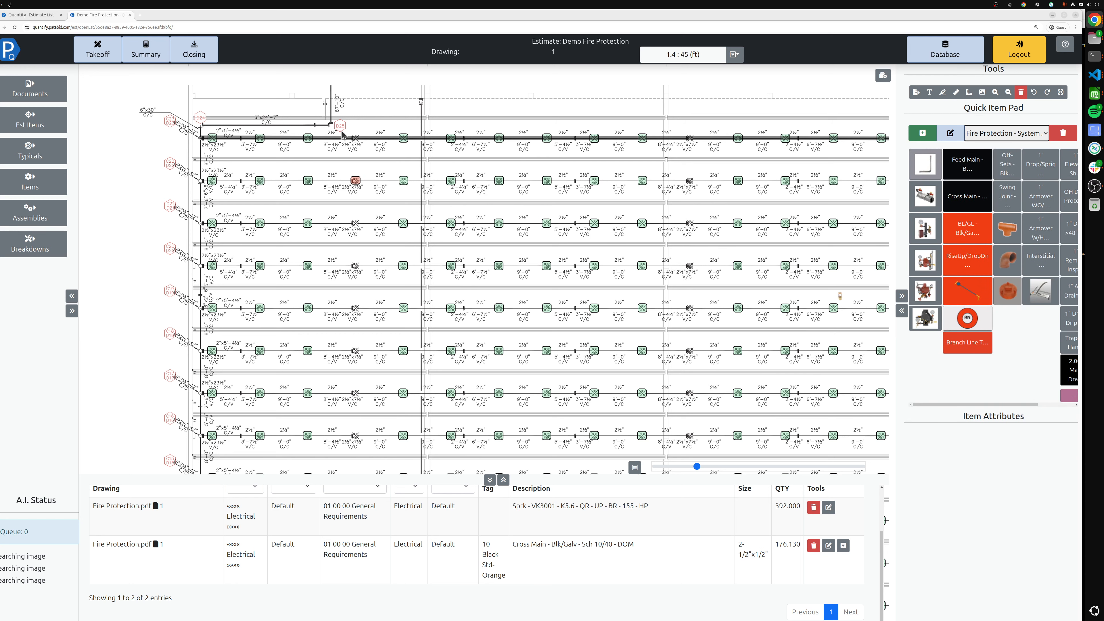
Place two 6" - 150mm short elbow and coupling fittings at both ends of the feed main and commit them
mouse_move(200, 94)
mouse_down()
mouse_move(257, 88)
mouse_move(260, 117)
mouse_up()
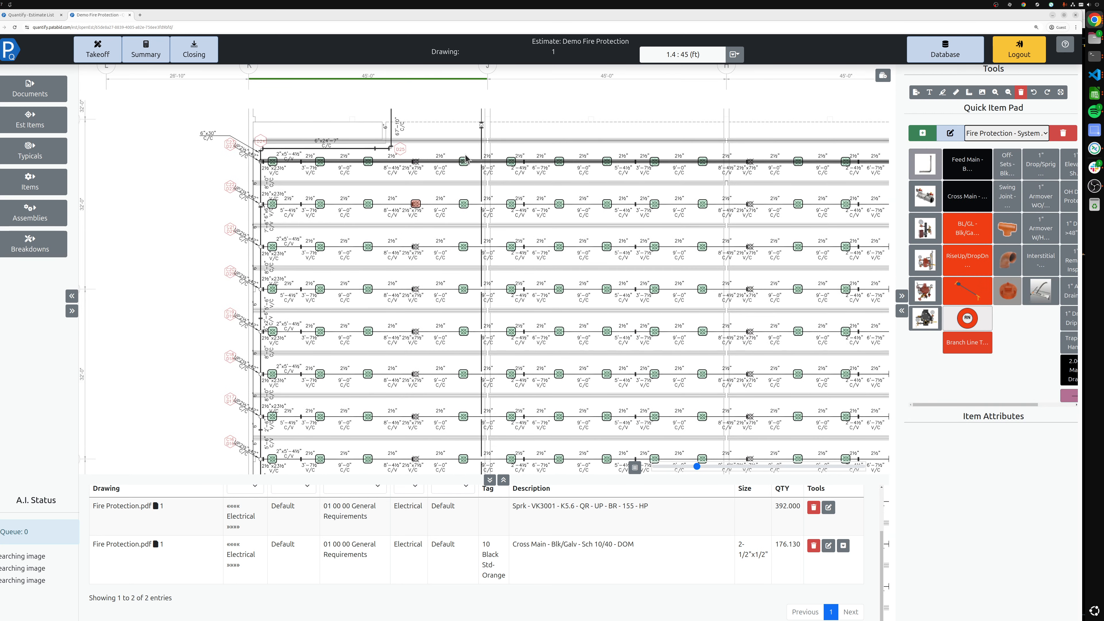
click(1008, 260)
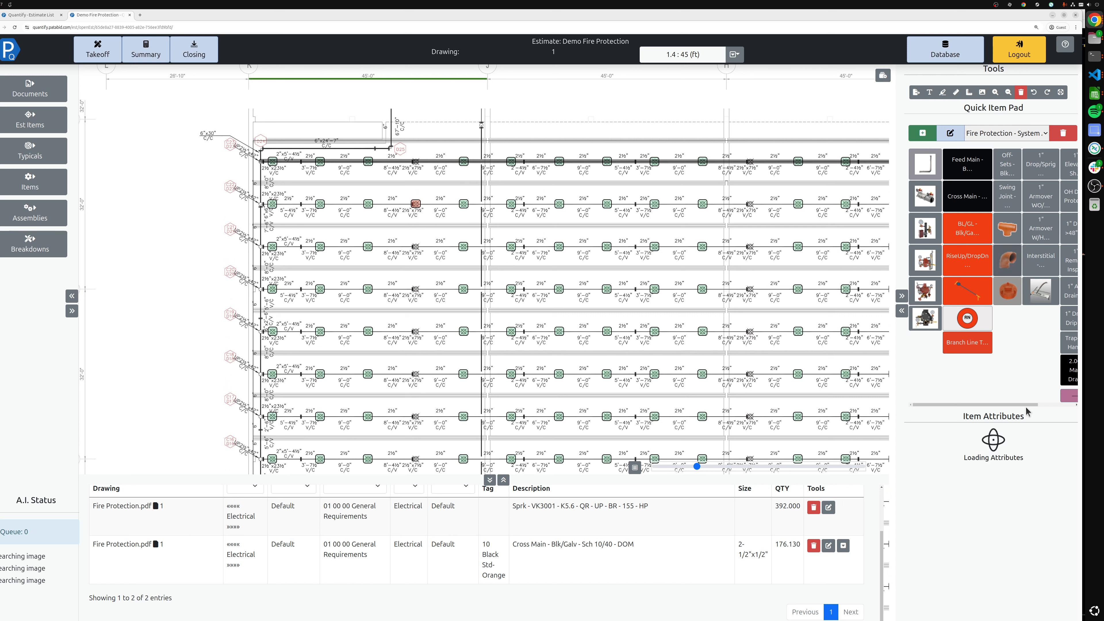
click(1021, 448)
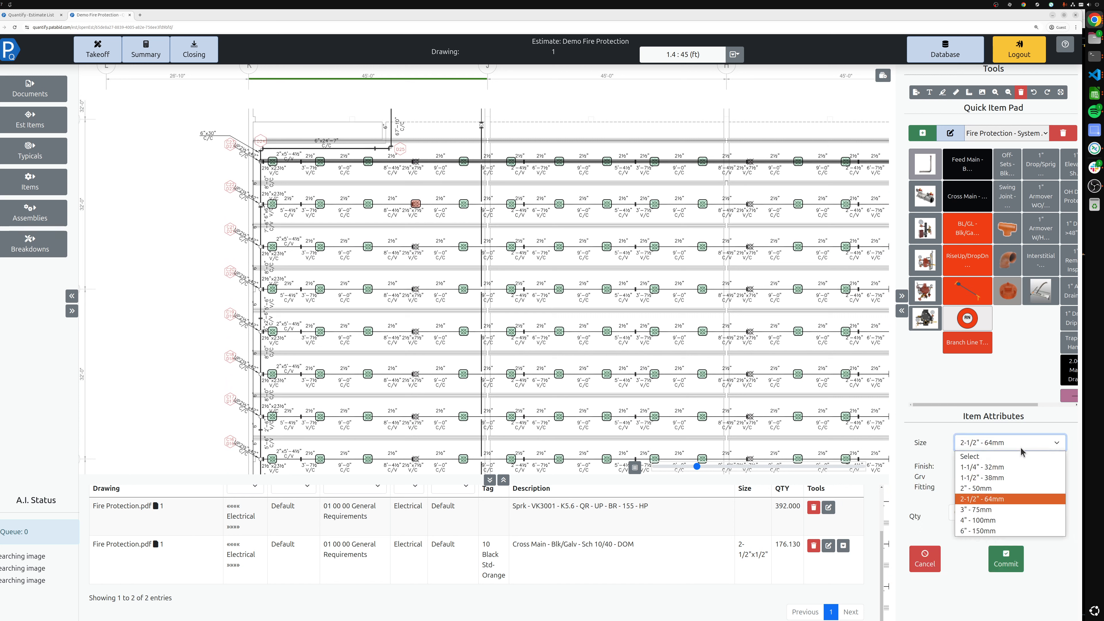
click(1008, 531)
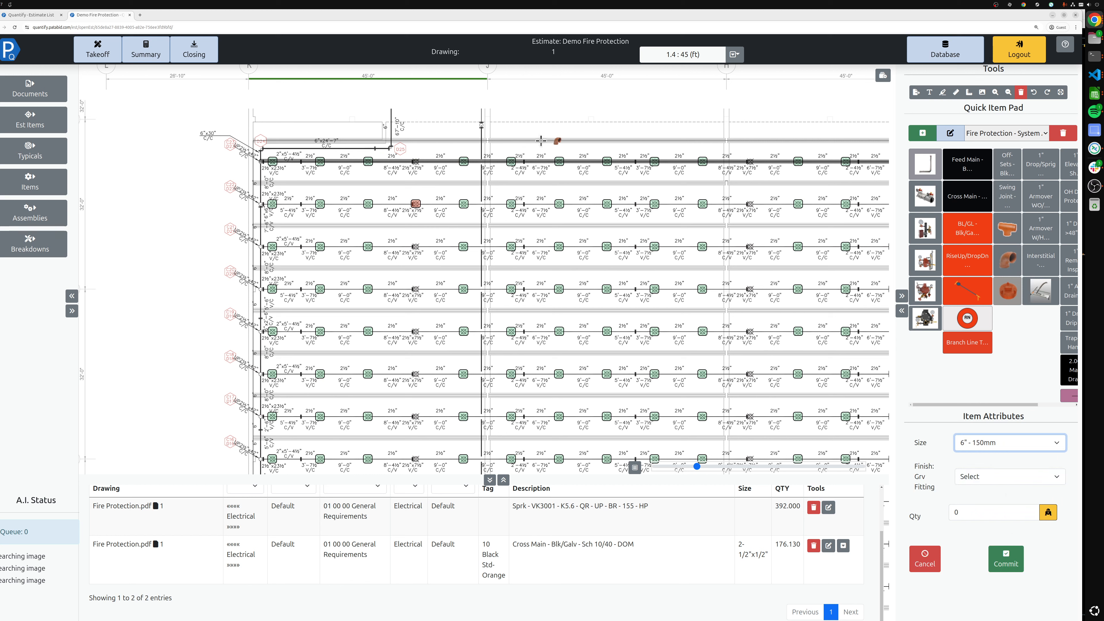
click(390, 145)
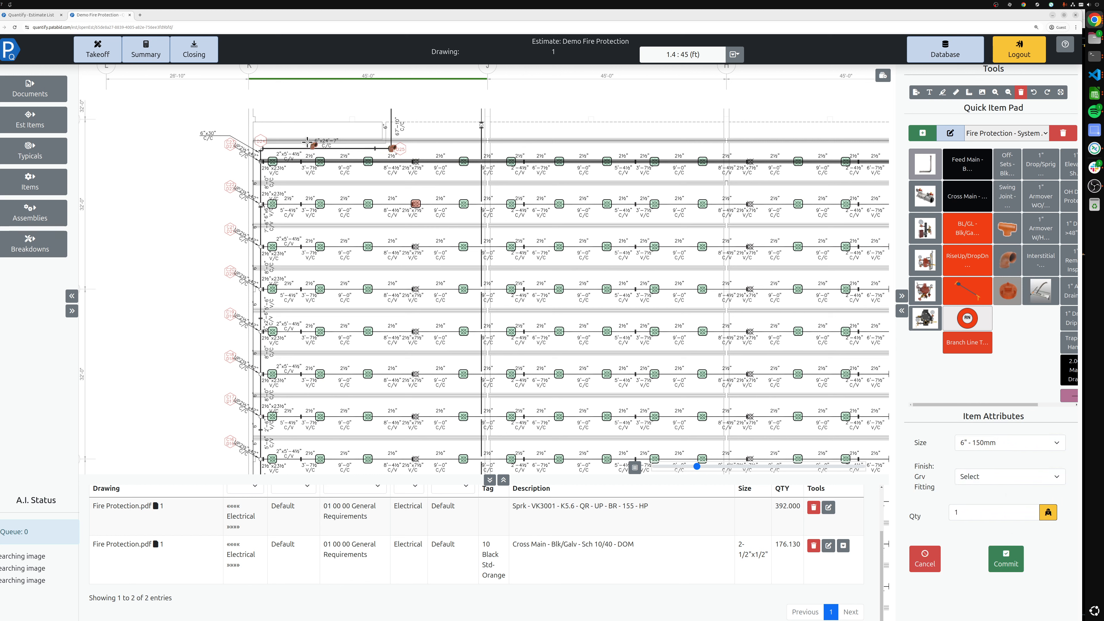
click(262, 148)
click(1005, 559)
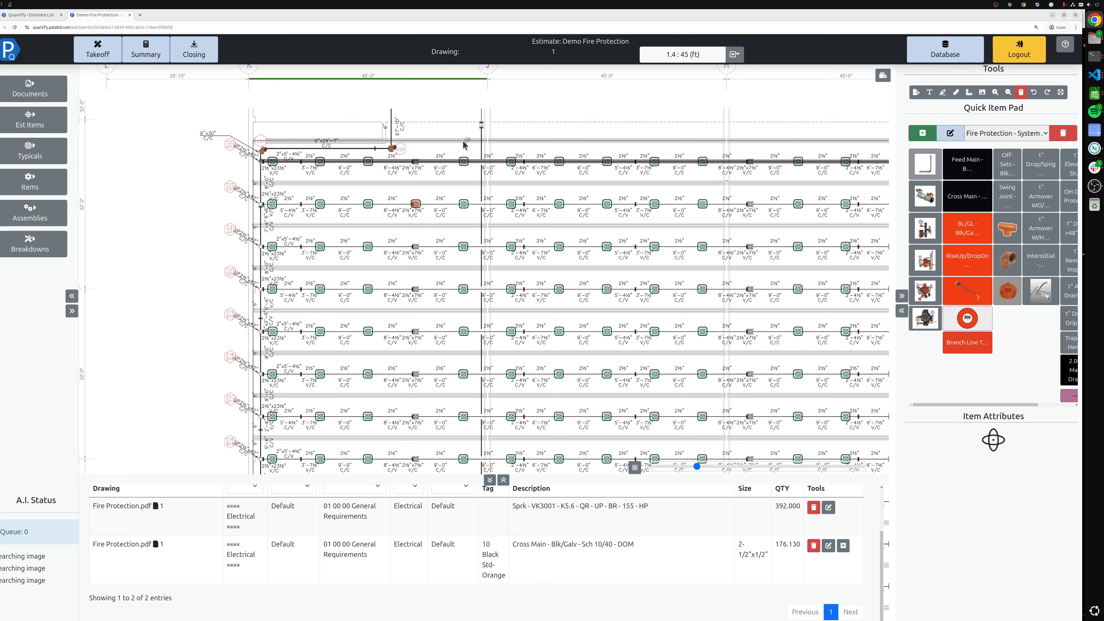
Trace a 6" - 150mm schedule 10 Black Std-Orange feed main from the riser across the top and down the left cross main
click(972, 172)
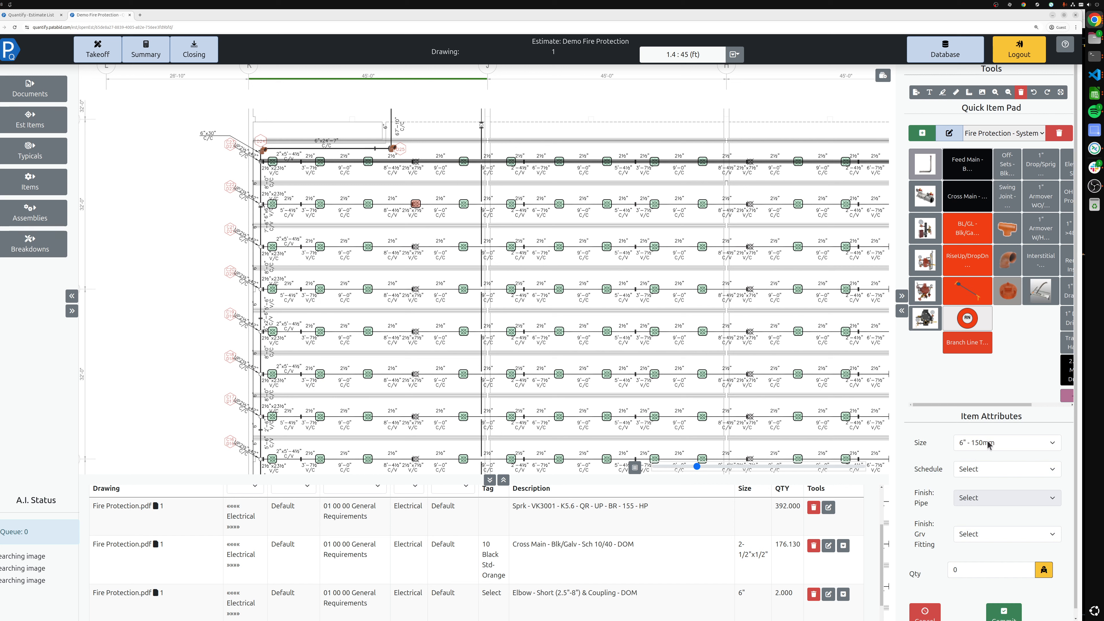
click(978, 468)
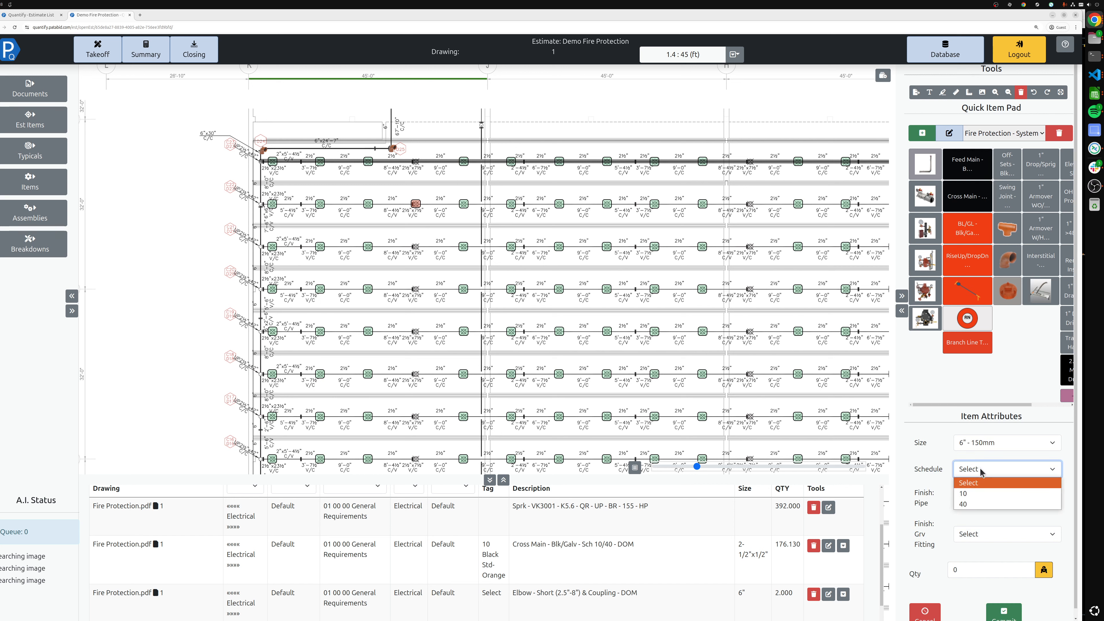
click(983, 493)
click(984, 500)
click(981, 521)
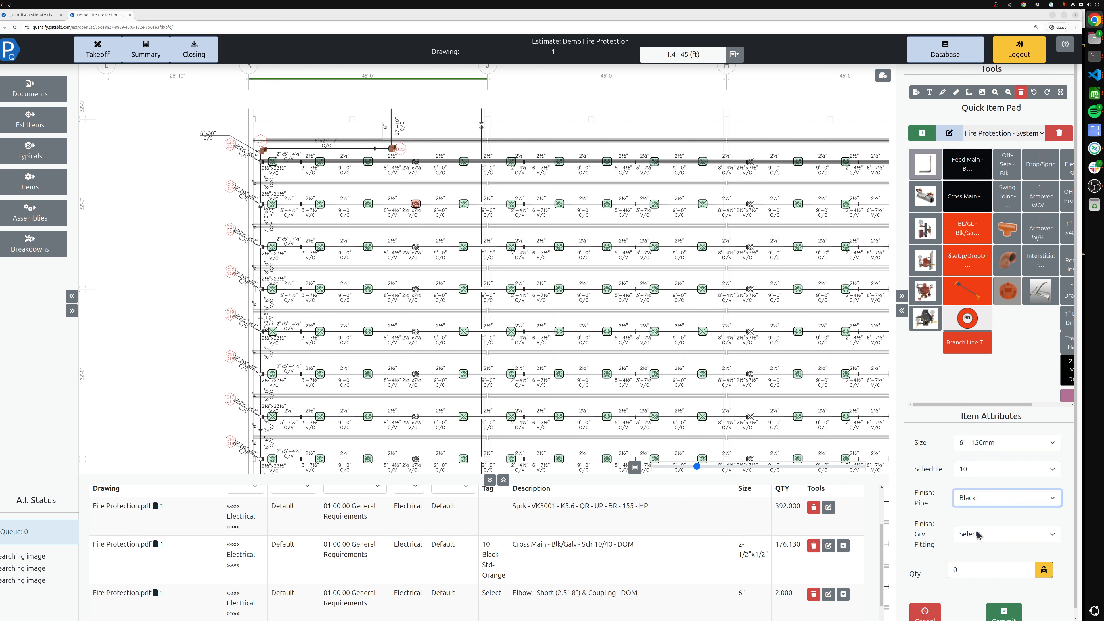
click(978, 535)
click(980, 564)
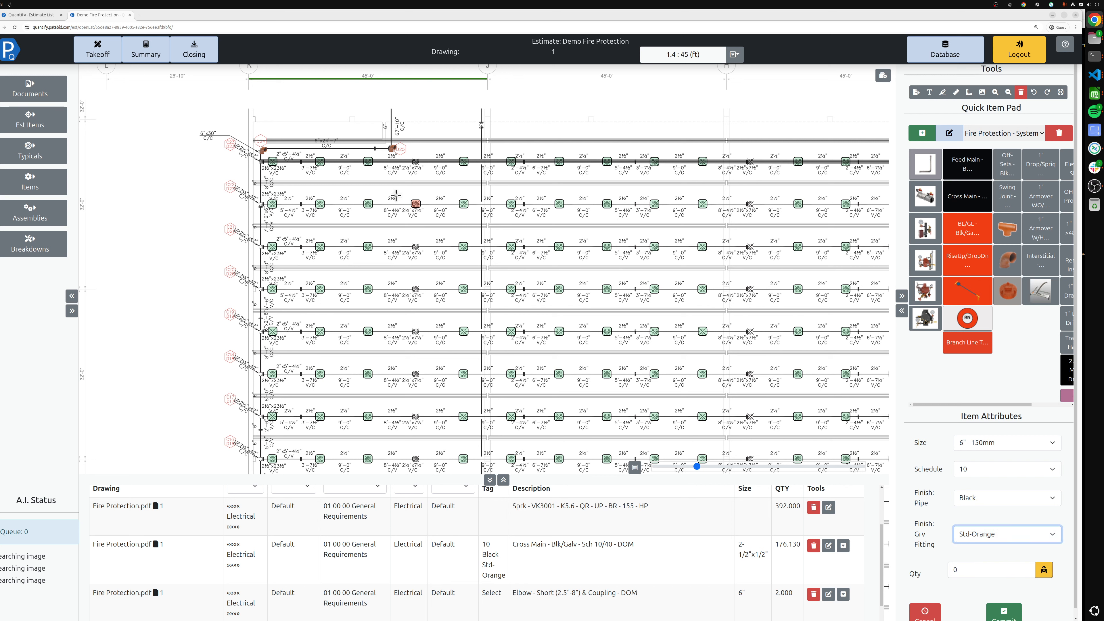
click(390, 108)
click(390, 147)
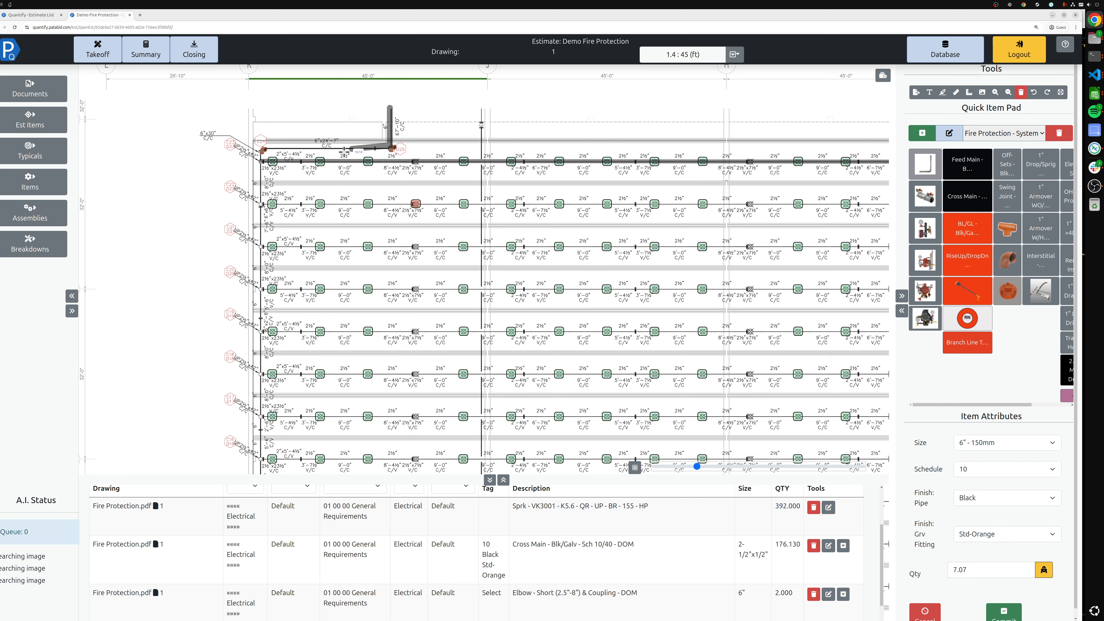
click(263, 148)
scroll(263, 307, down, 10)
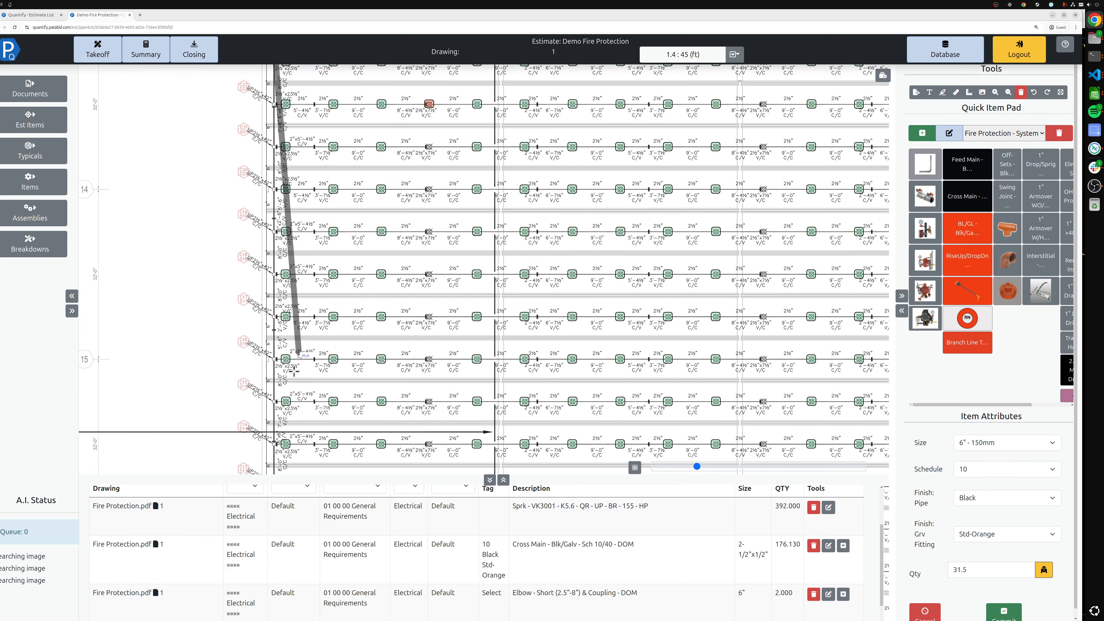
scroll(329, 238, down, 7)
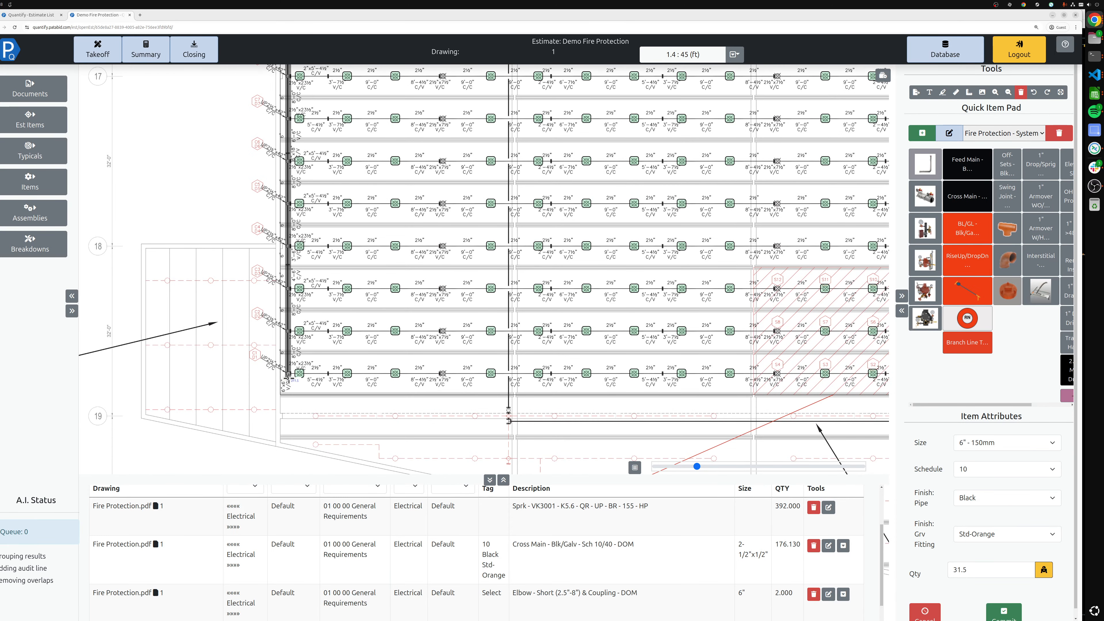
click(290, 377)
right_click(268, 350)
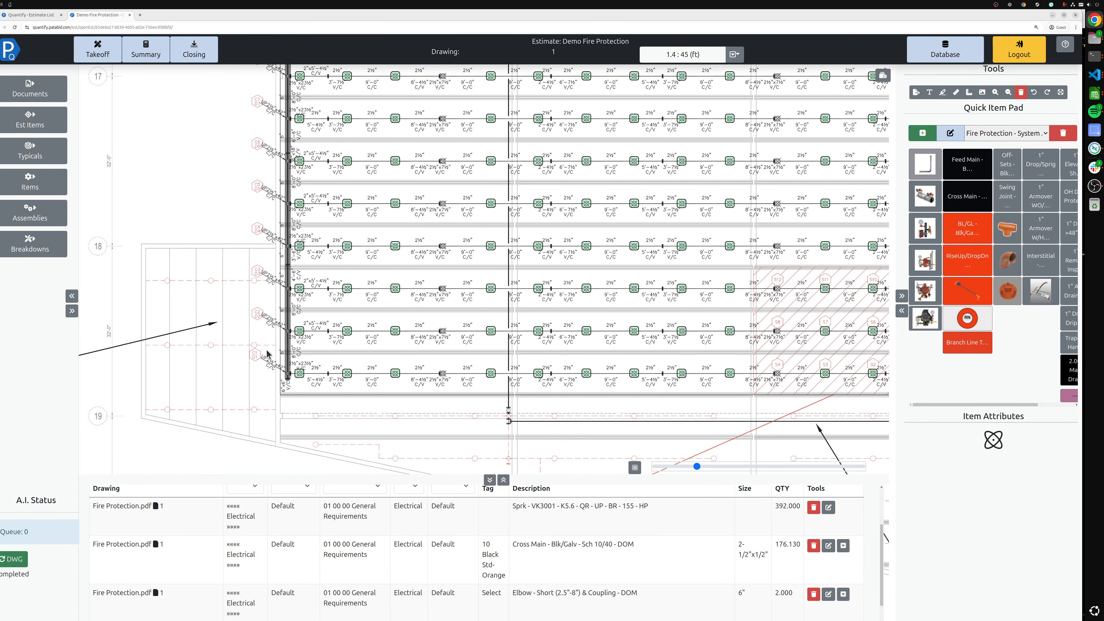
Place a 6" - 150mm schedule 10 Black Std-Orange riser assembly at the top of the feed main and commit it
click(22, 563)
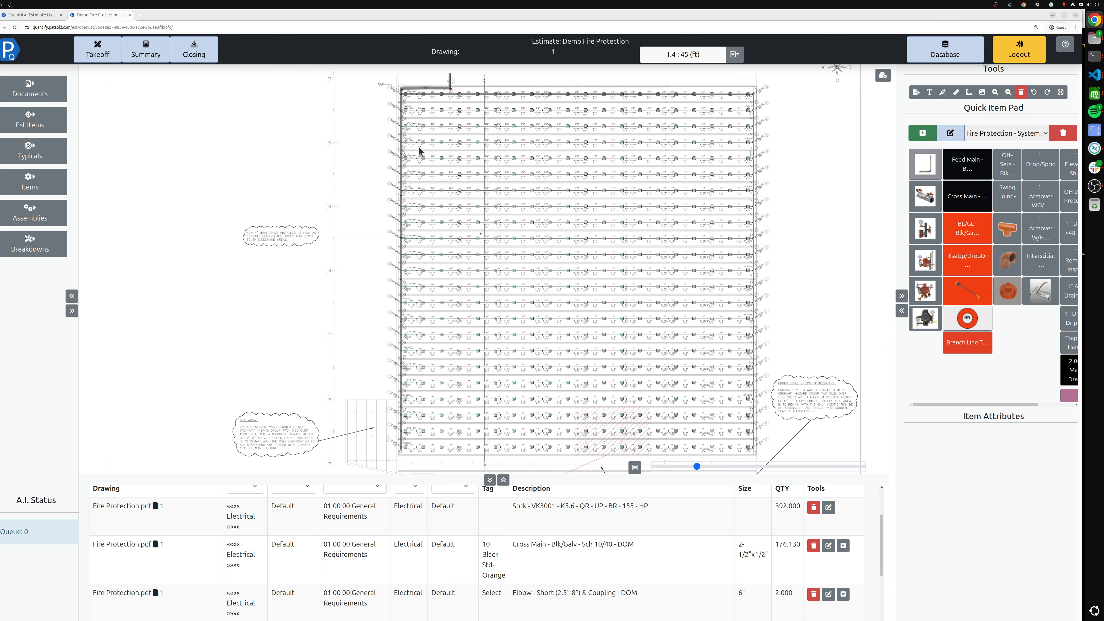
scroll(464, 94, up, 5)
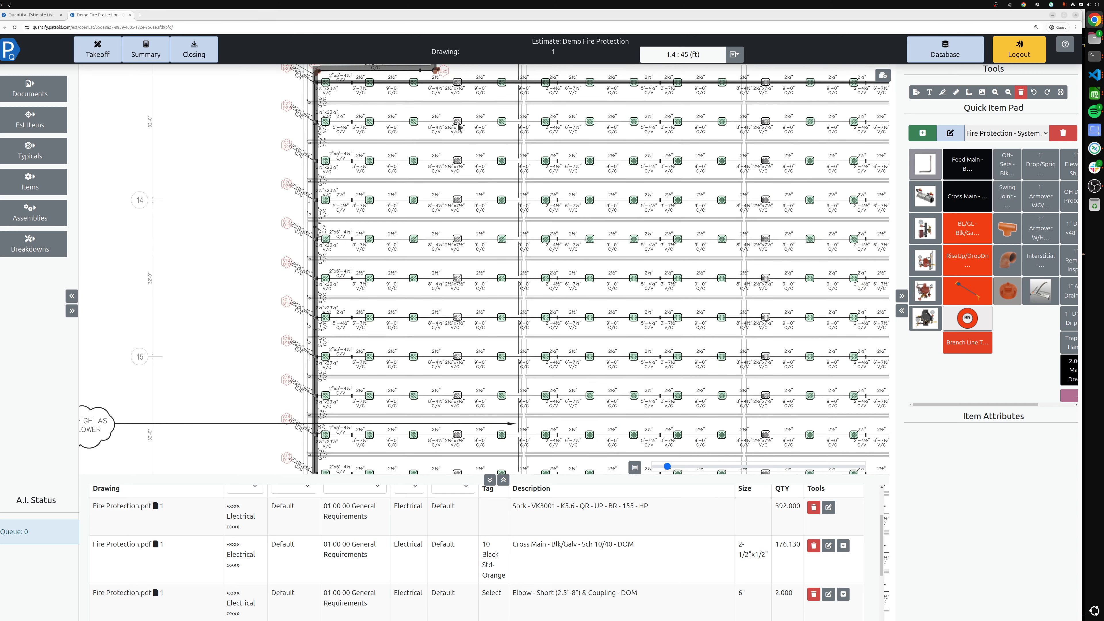
scroll(458, 126, up, 3)
scroll(460, 119, down, 2)
drag(434, 113, 425, 320)
drag(522, 207, 446, 204)
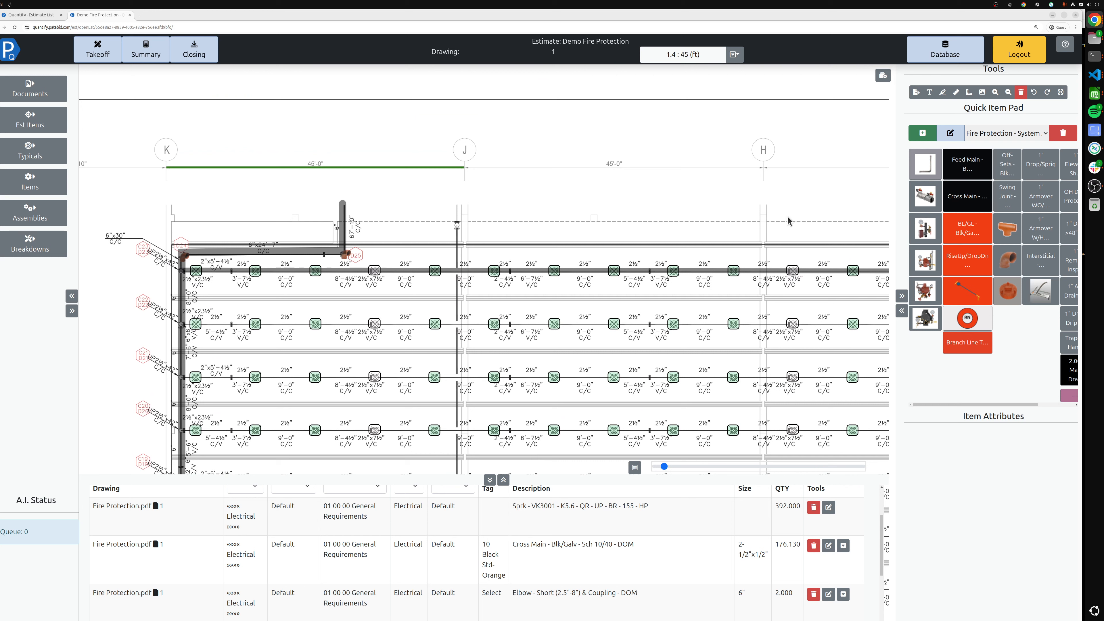
click(925, 233)
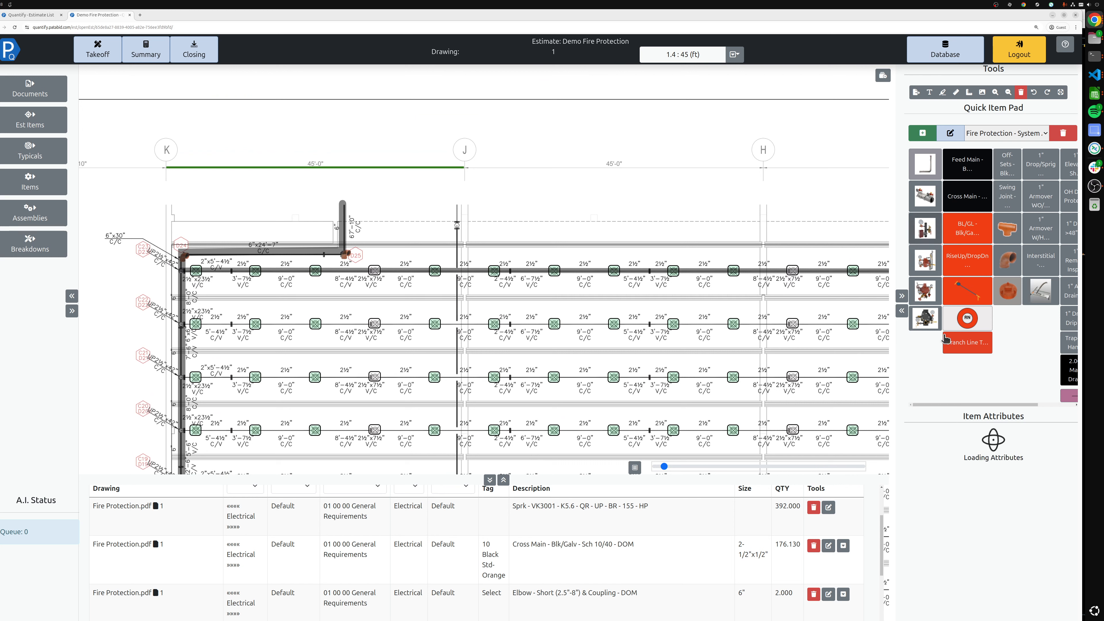
click(962, 469)
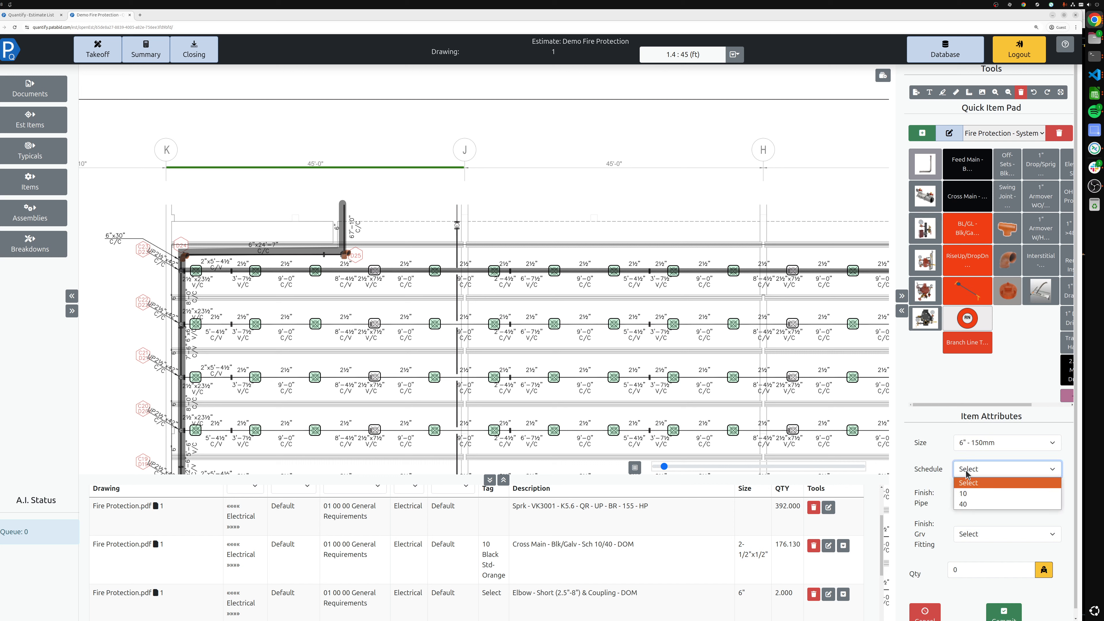
click(970, 495)
click(978, 504)
click(967, 522)
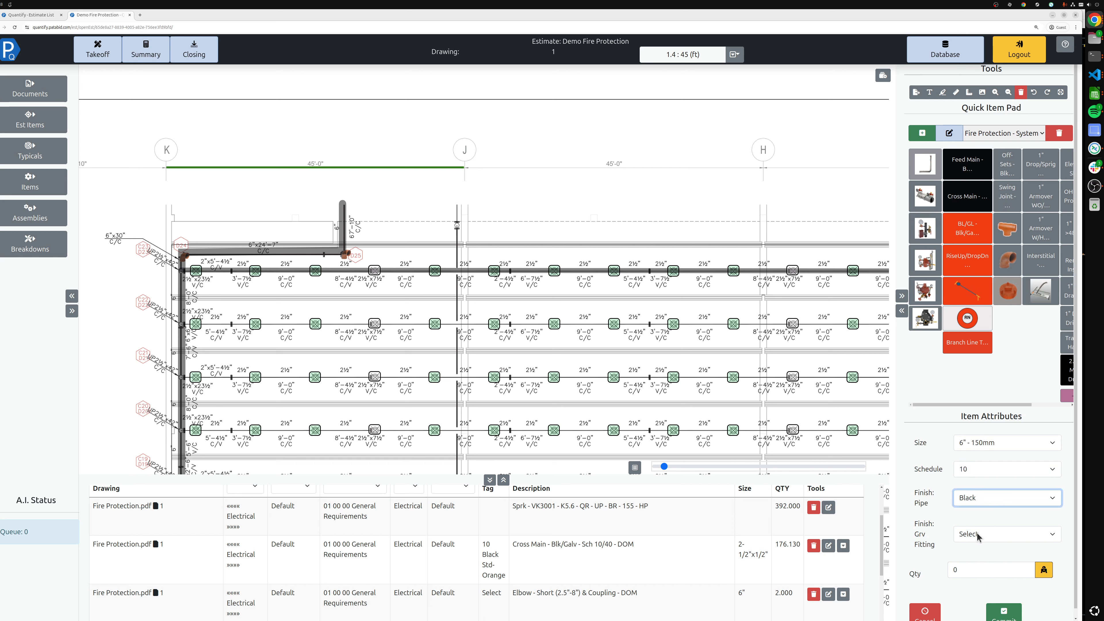
click(1000, 534)
click(973, 558)
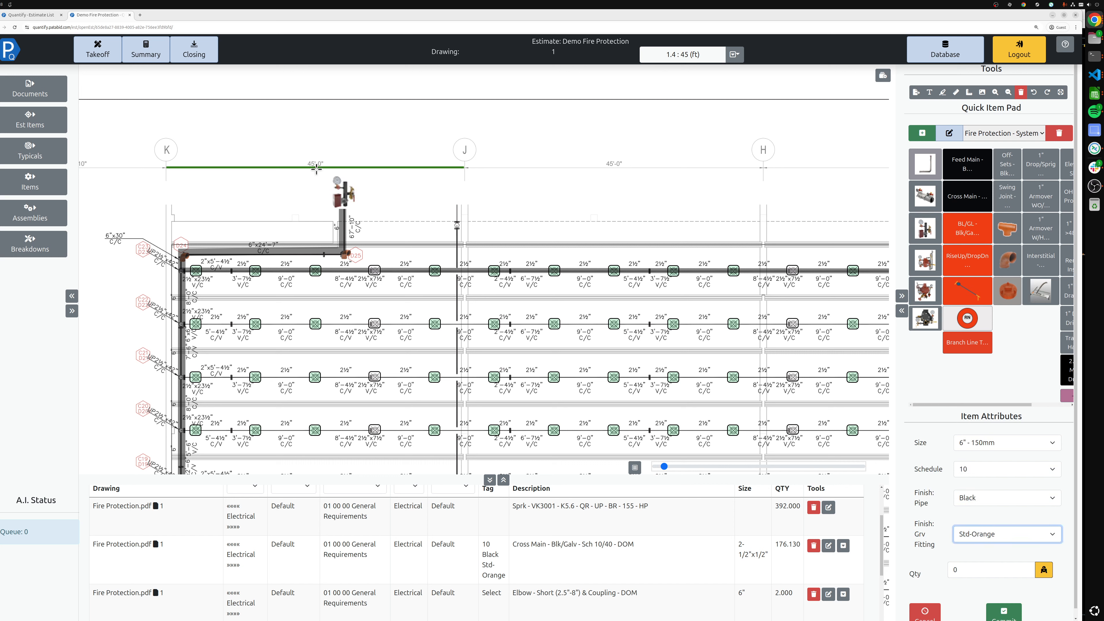
click(329, 187)
key(Return)
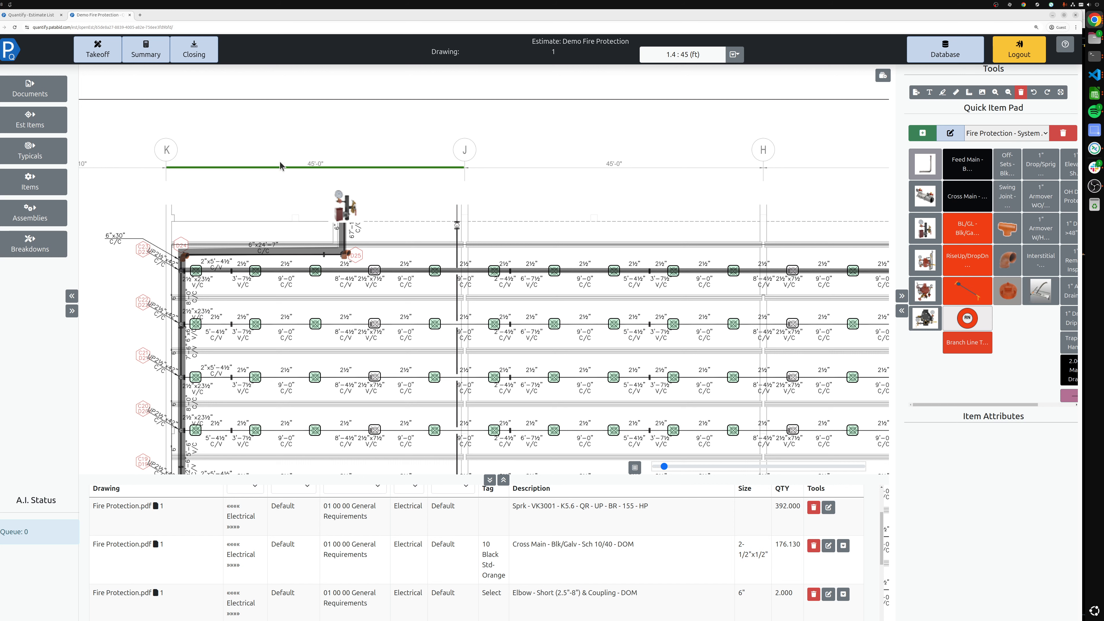
Switch the quick item pad to Fire Protection - Drafting - Vic
click(1024, 134)
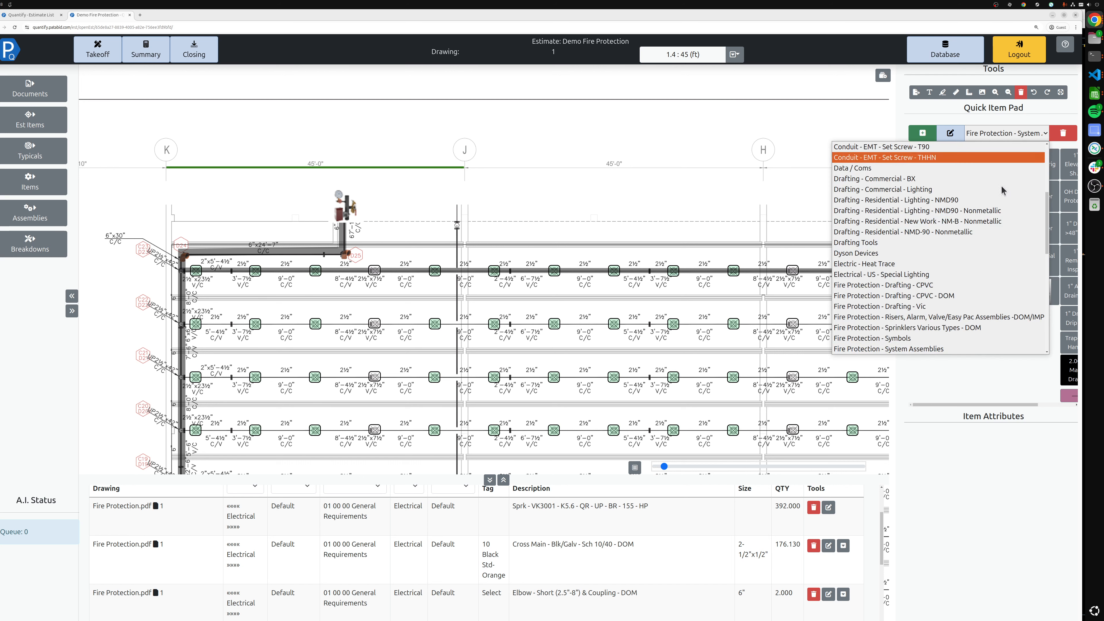
scroll(934, 274, down, 3)
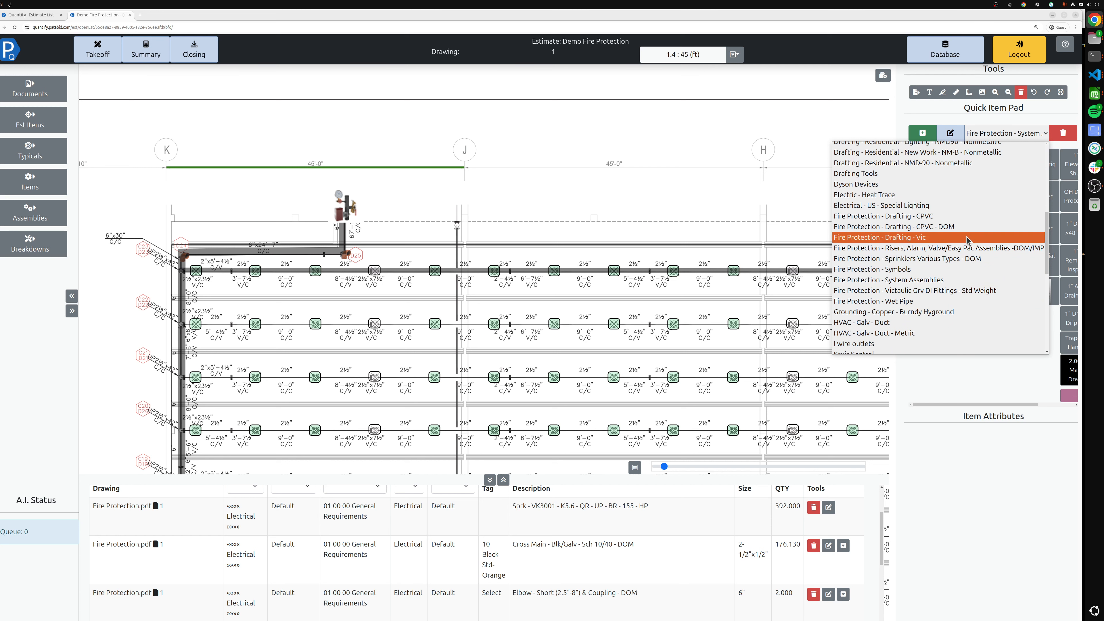
click(904, 238)
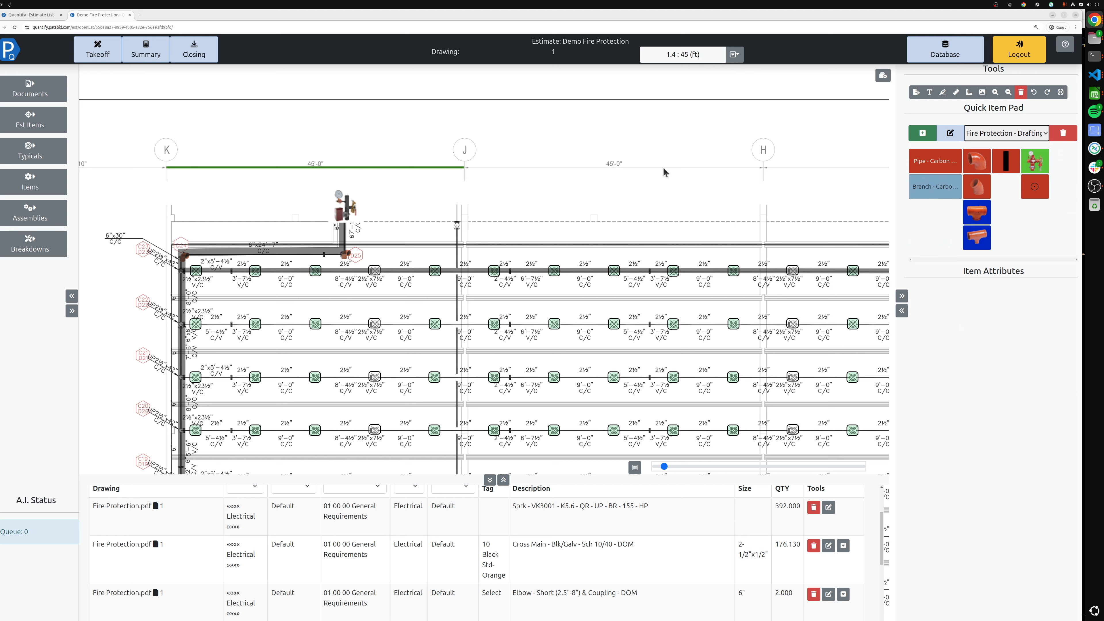
Open the estimate summary and view the data sheets attached to the sprinkler and butterfly valve items
click(146, 61)
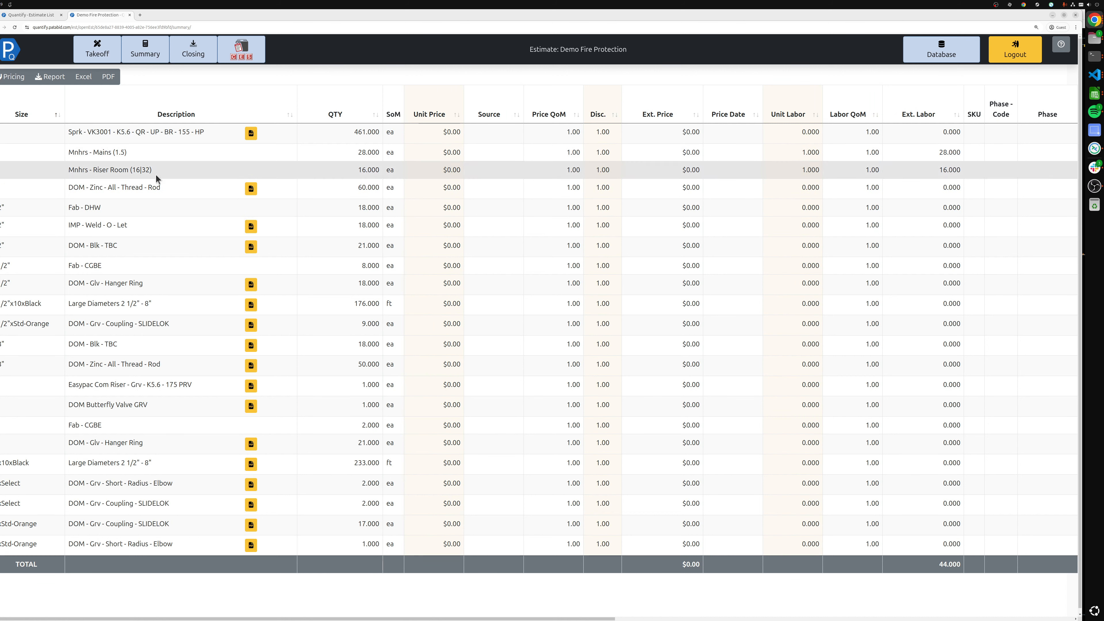
click(251, 134)
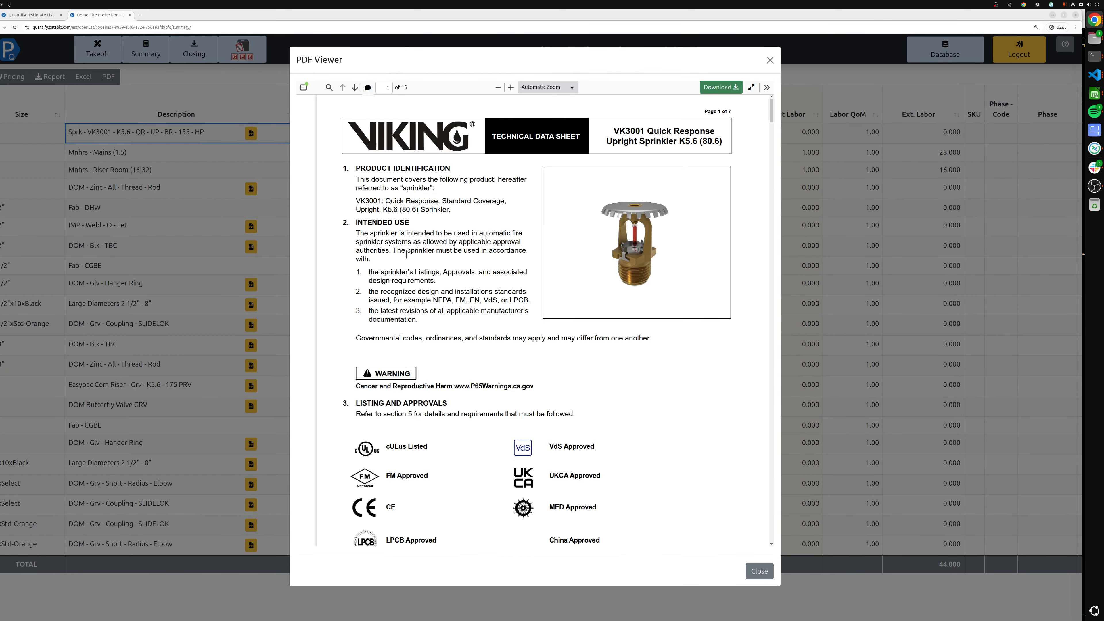
click(190, 332)
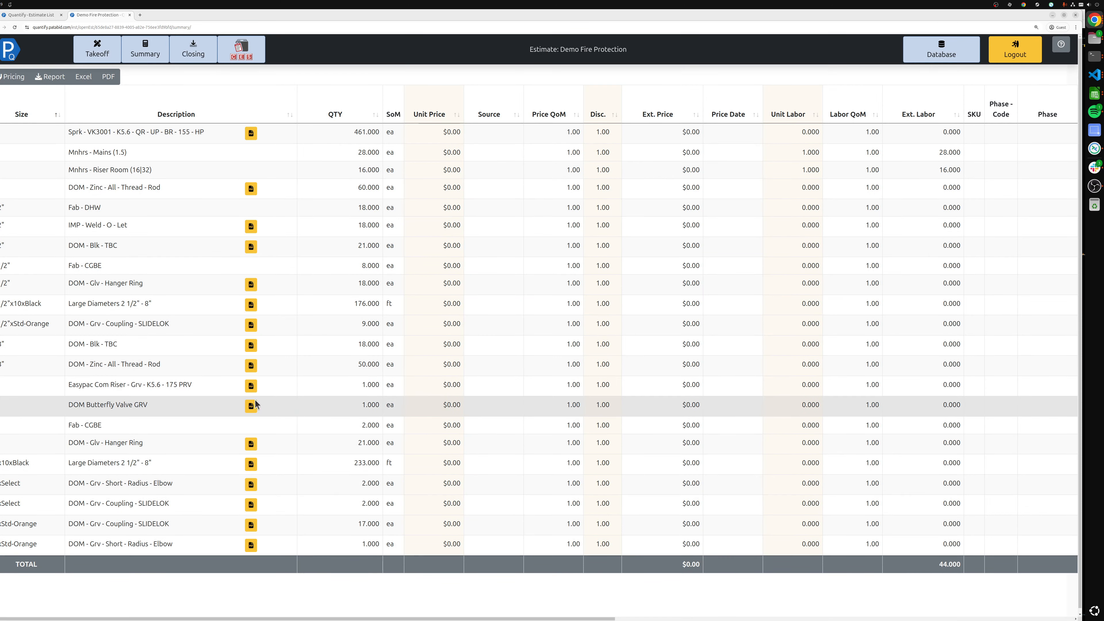
click(251, 406)
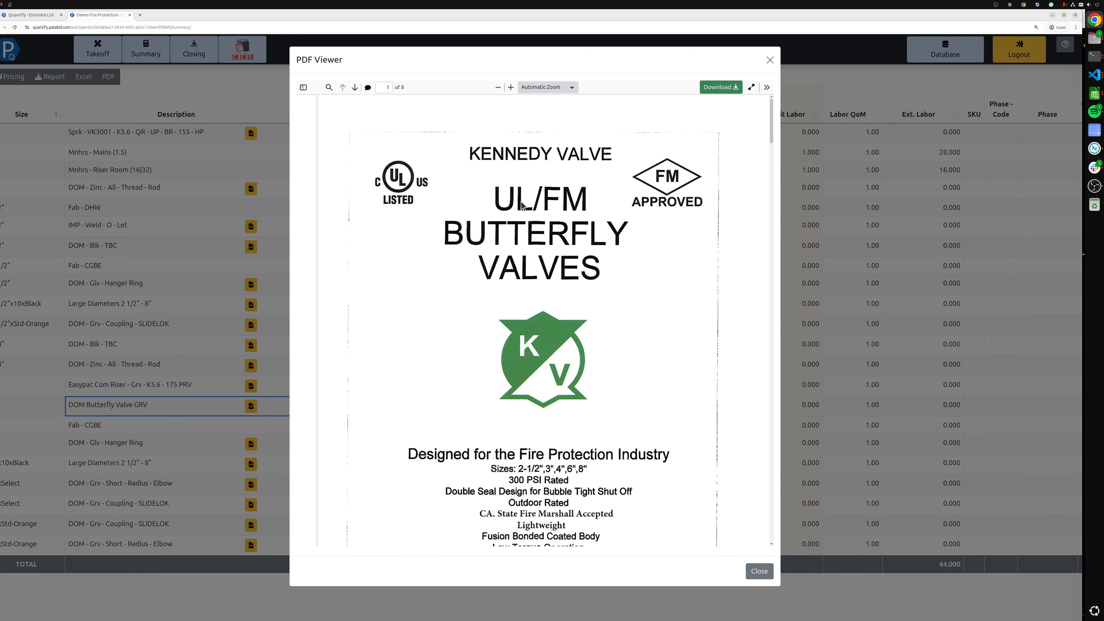
scroll(546, 227, down, 10)
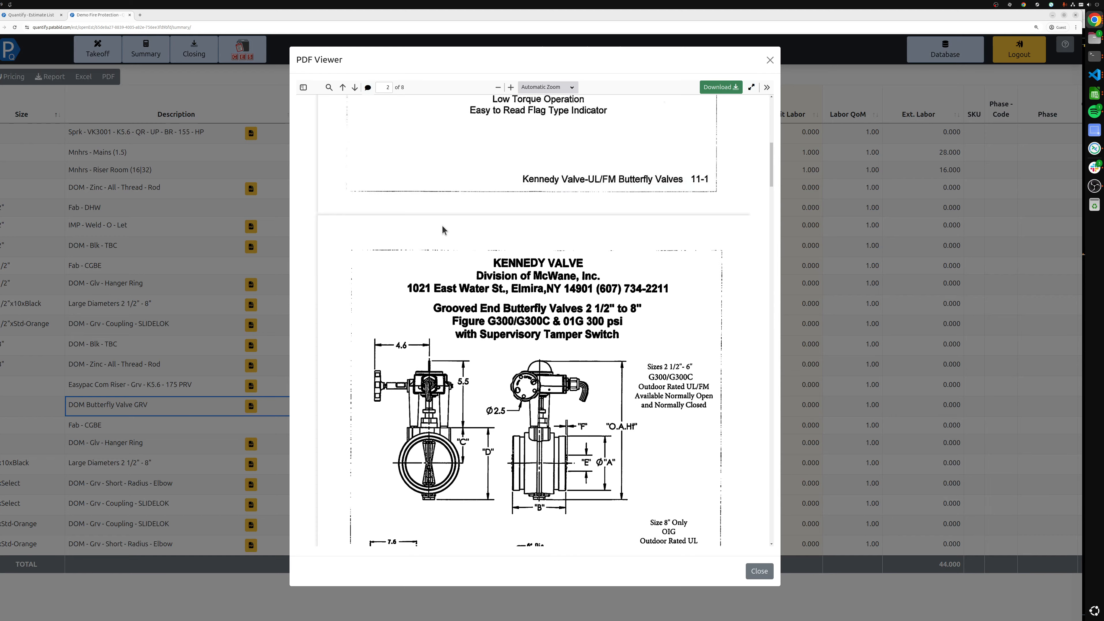
click(174, 250)
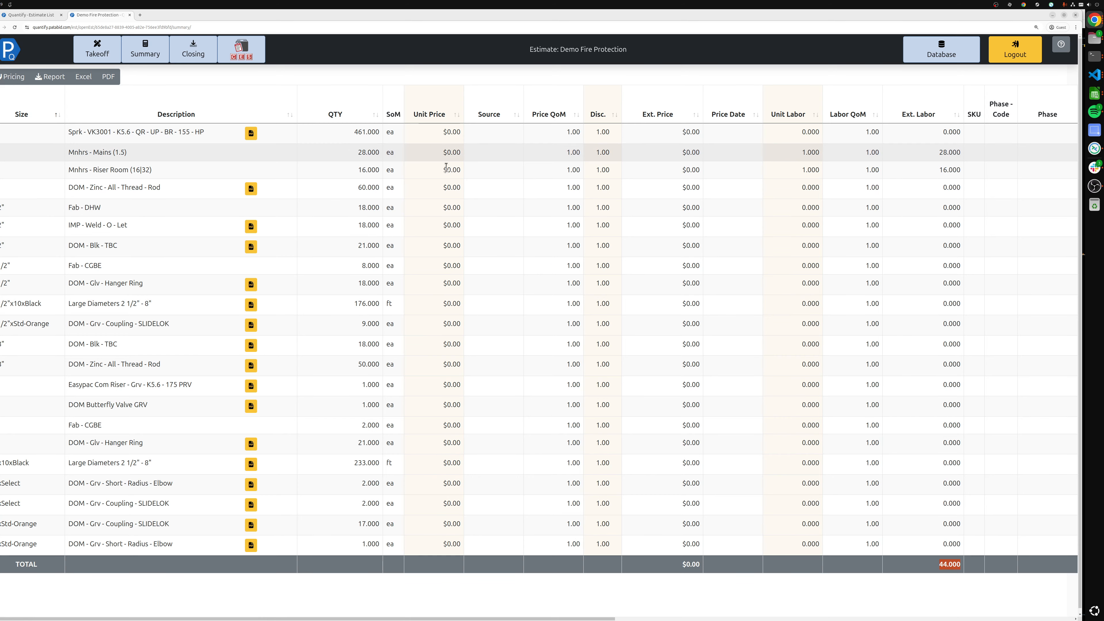
Summarize the estimate broken down by Drawing and expand the drawing '1' group to list its items
right_click(295, 169)
click(304, 198)
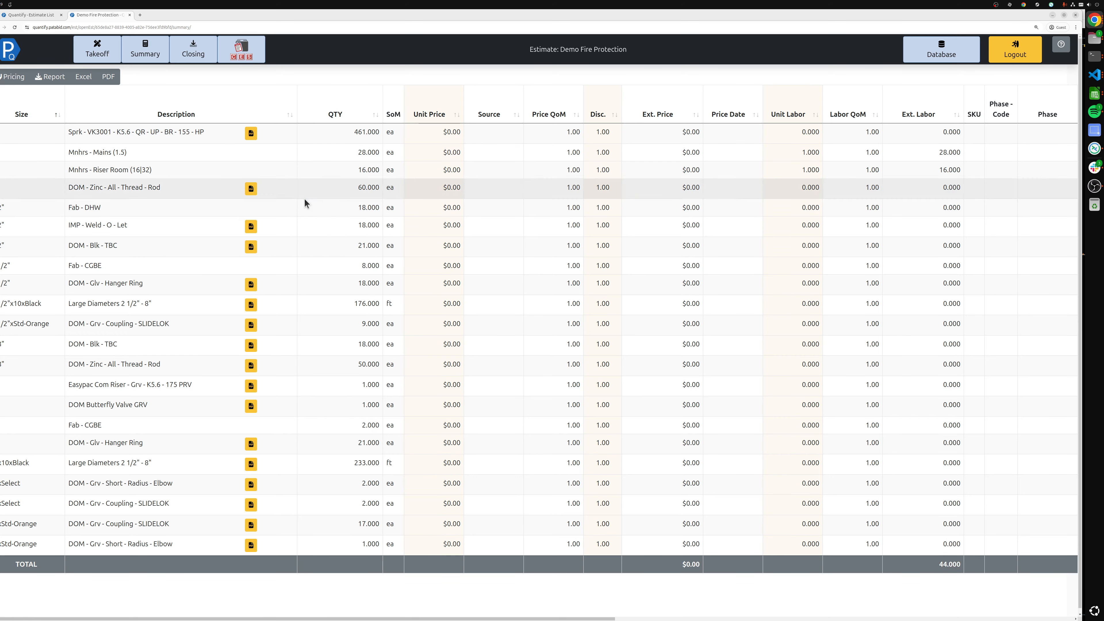
click(553, 239)
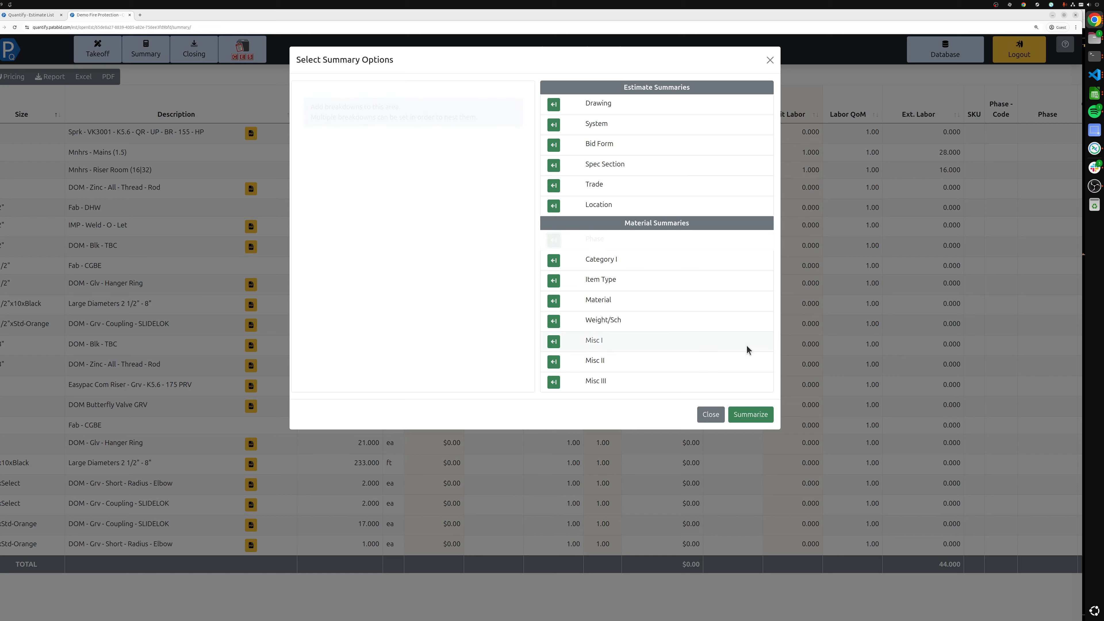
click(748, 395)
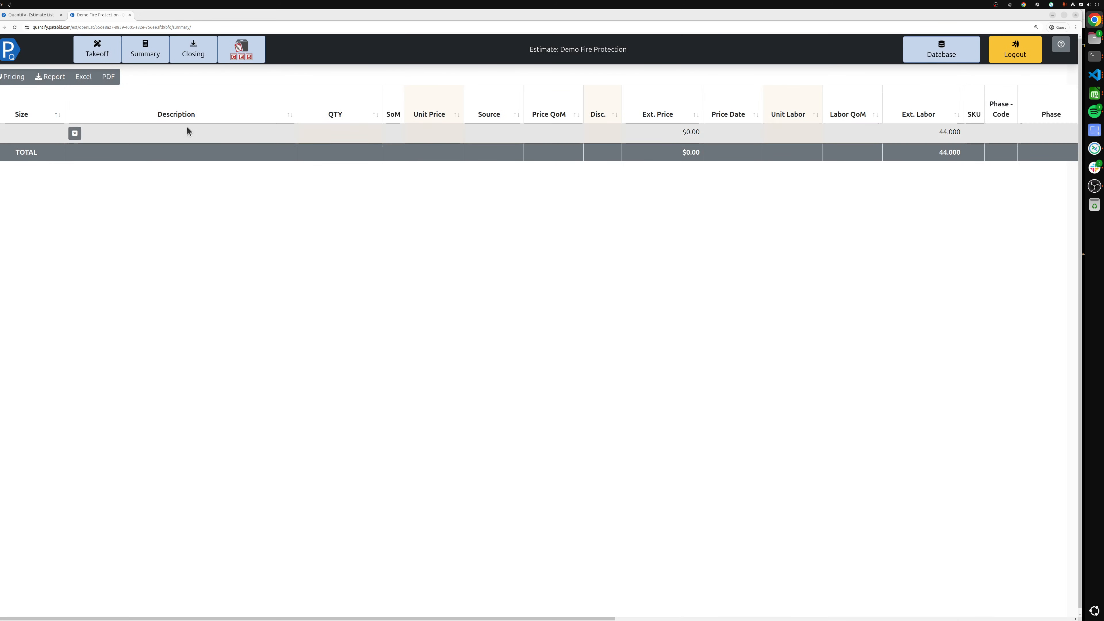
click(76, 134)
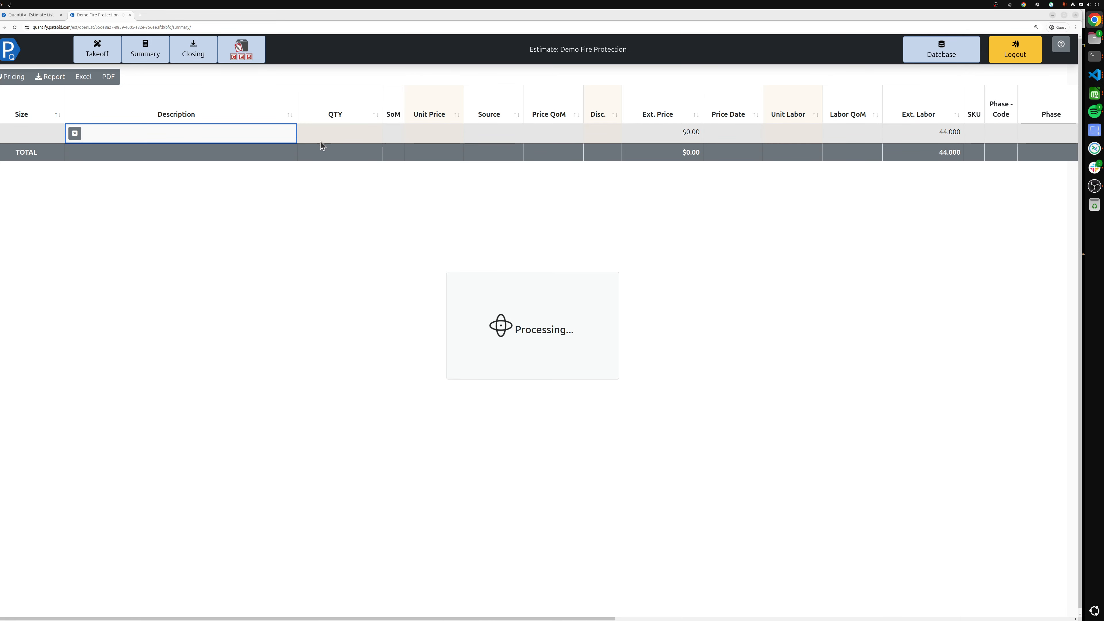
right_click(301, 132)
click(296, 158)
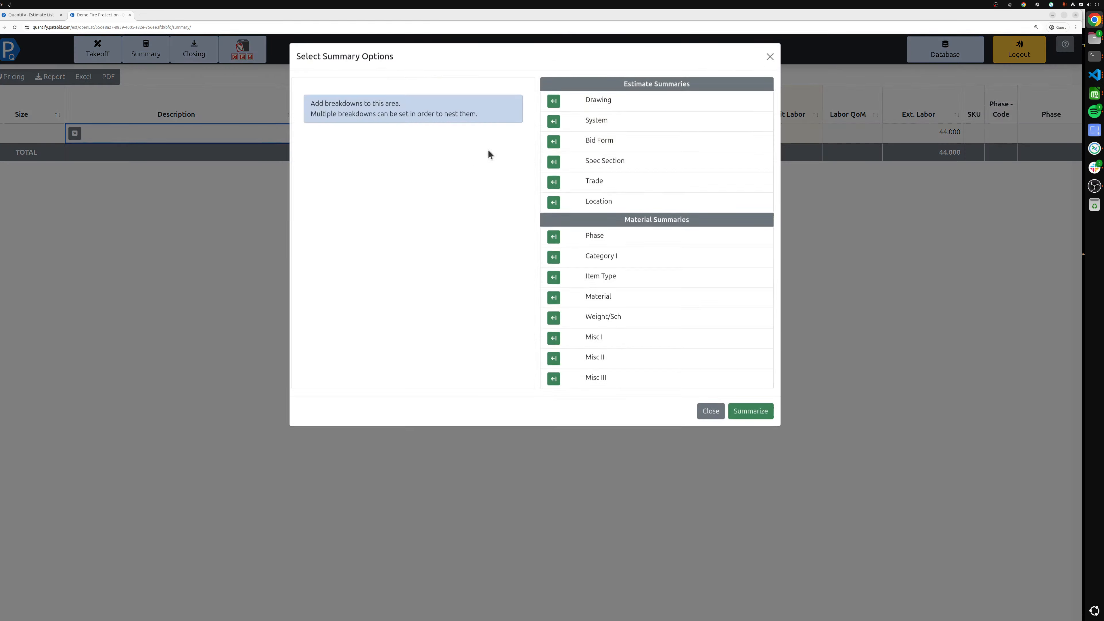
click(770, 394)
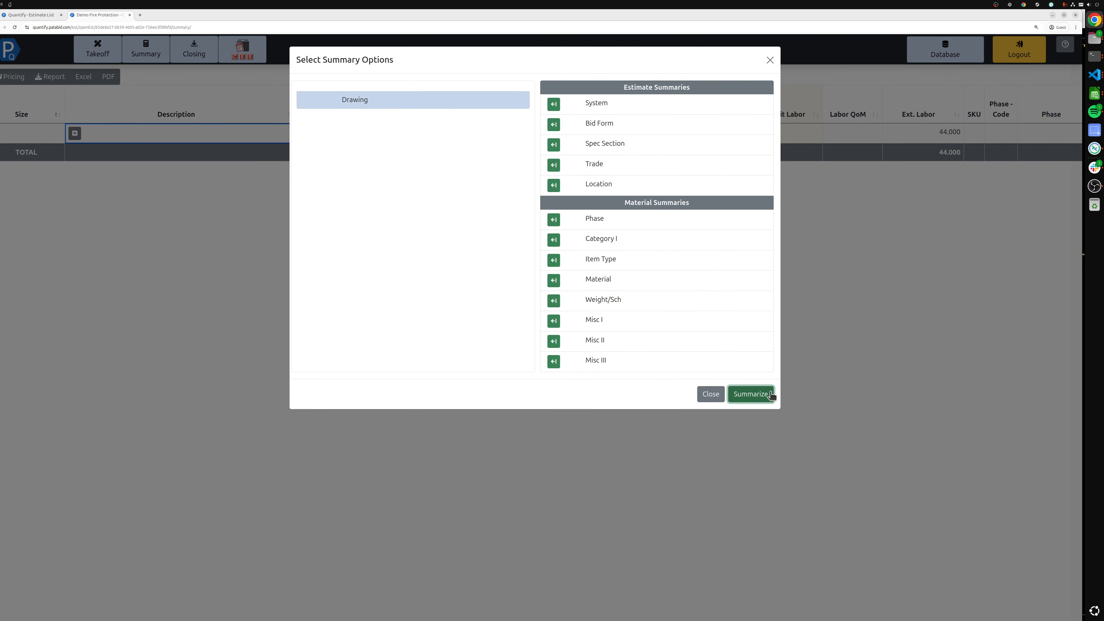
click(710, 394)
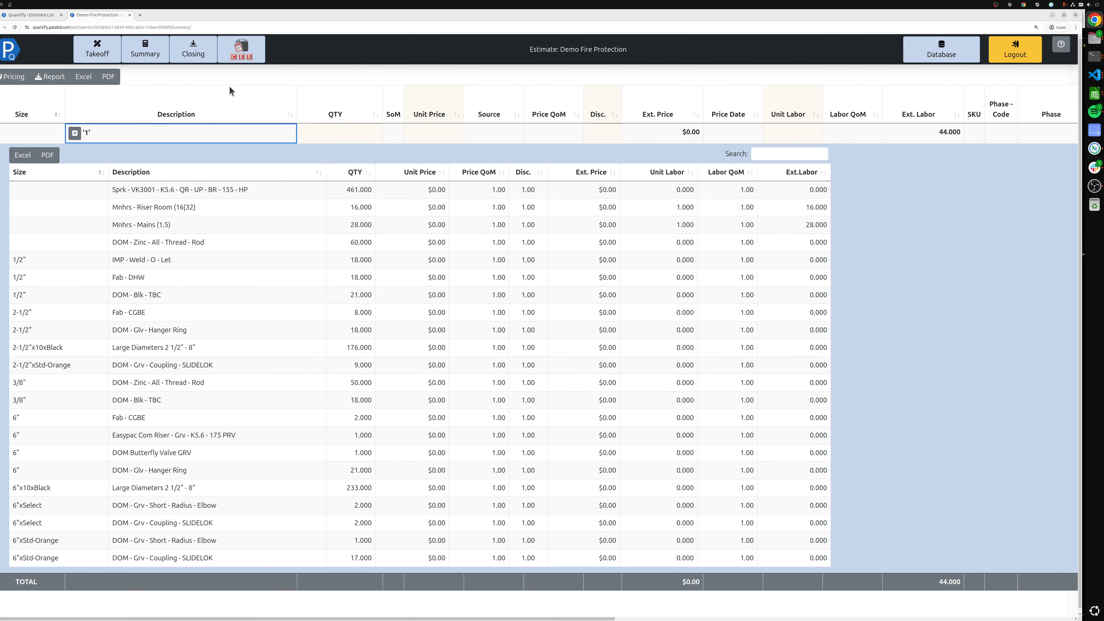
Open Closing and continue with the Drawing close-out breakdown to the labor page
click(186, 54)
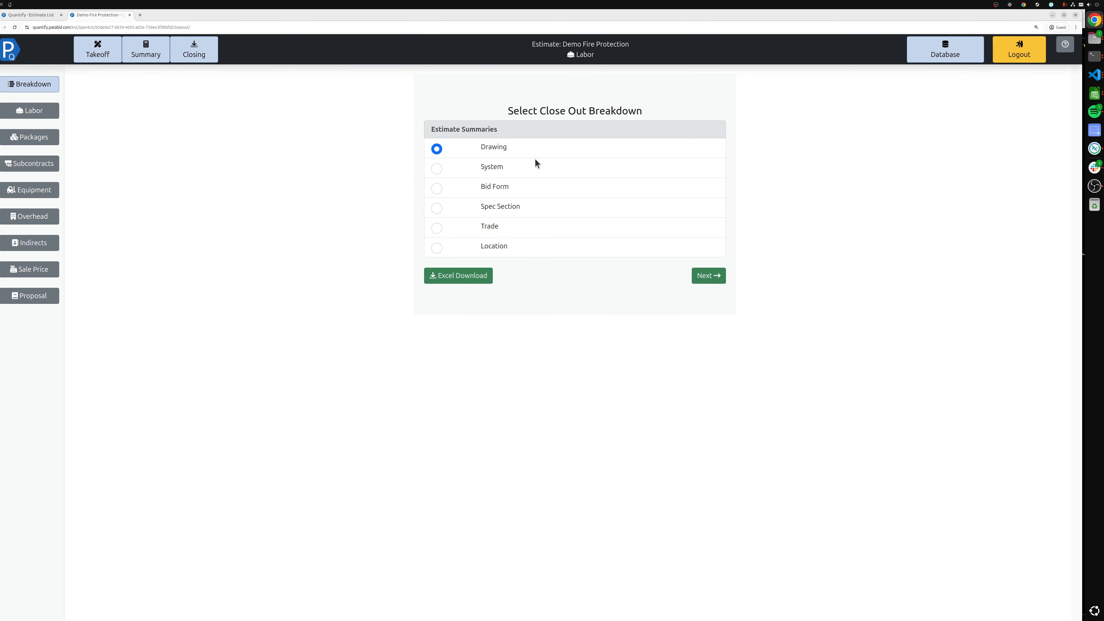
click(719, 274)
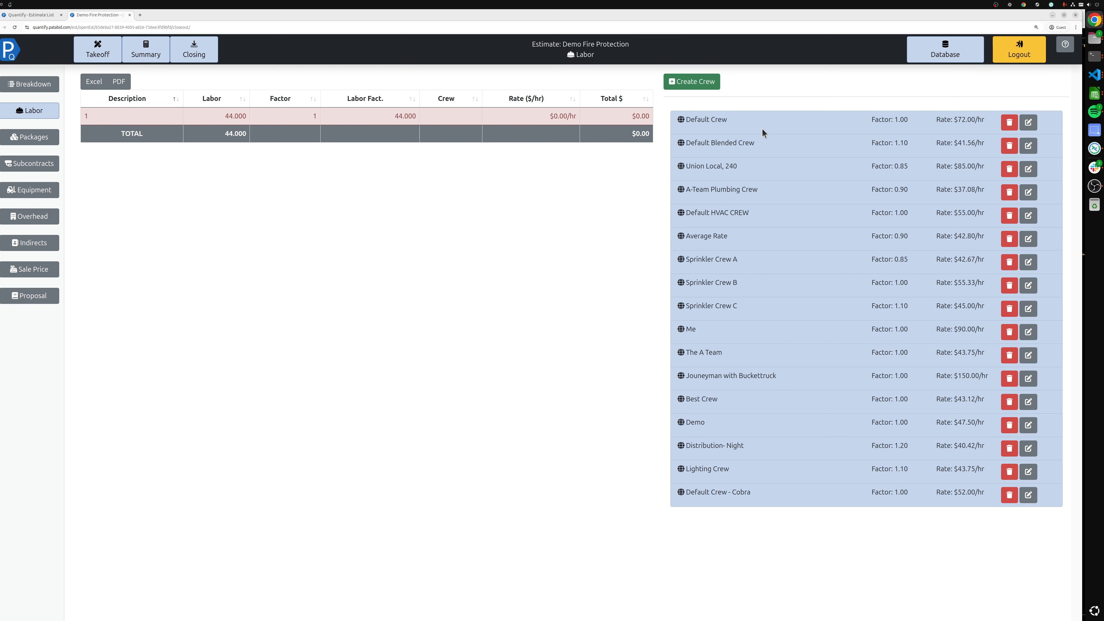
Assign Sprinkler Crew A to the drawing '1' labor row and open the Sale Price page
drag(761, 124, 448, 116)
drag(742, 261, 270, 124)
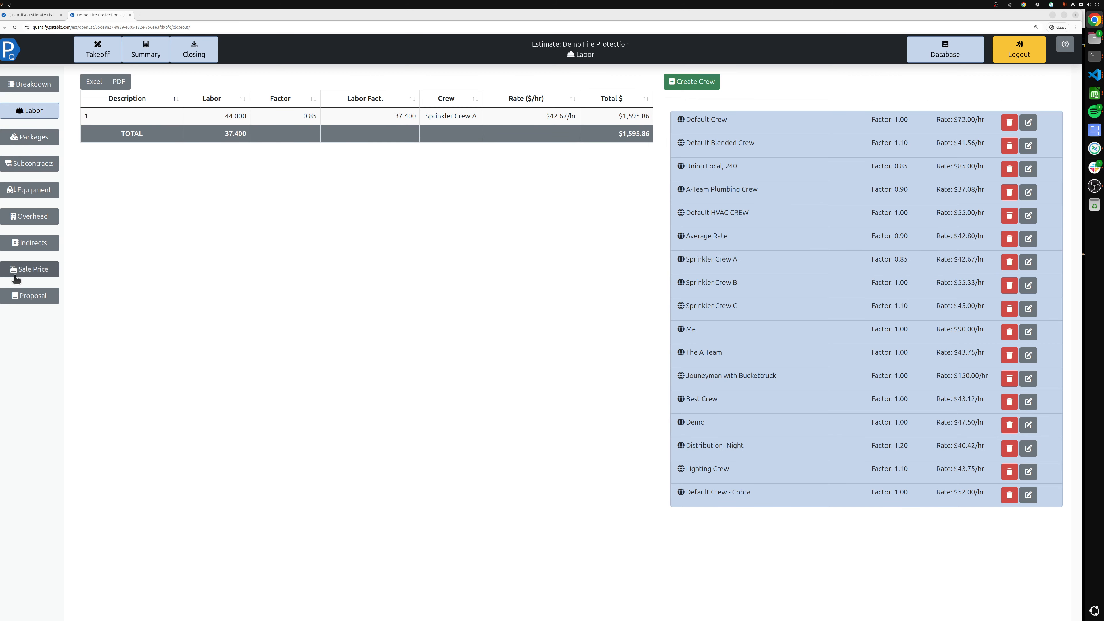
click(29, 270)
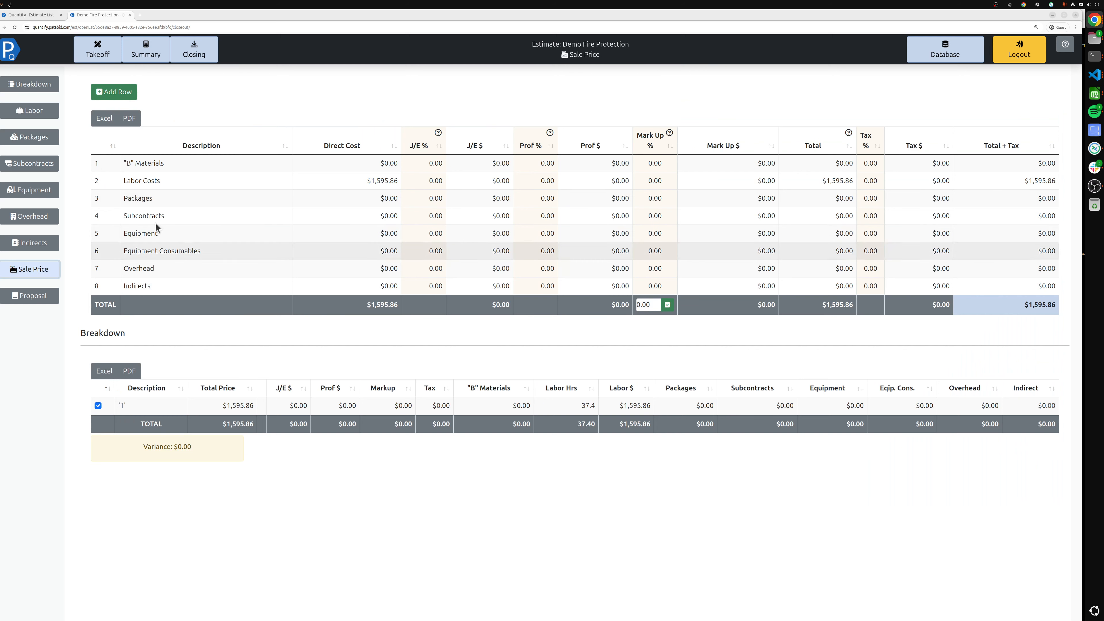